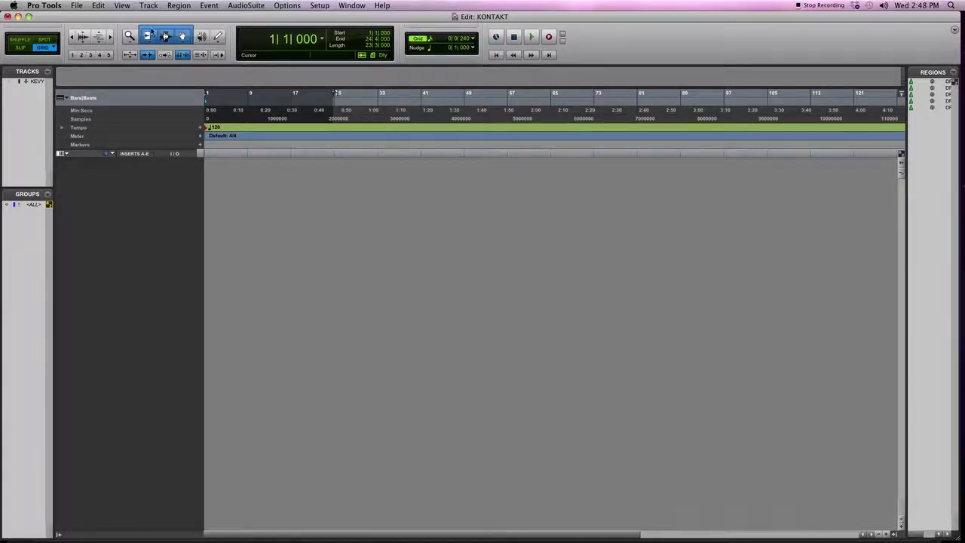
In the New Tracks dialog, set the first row to one stereo instrument track
left_click(154, 6)
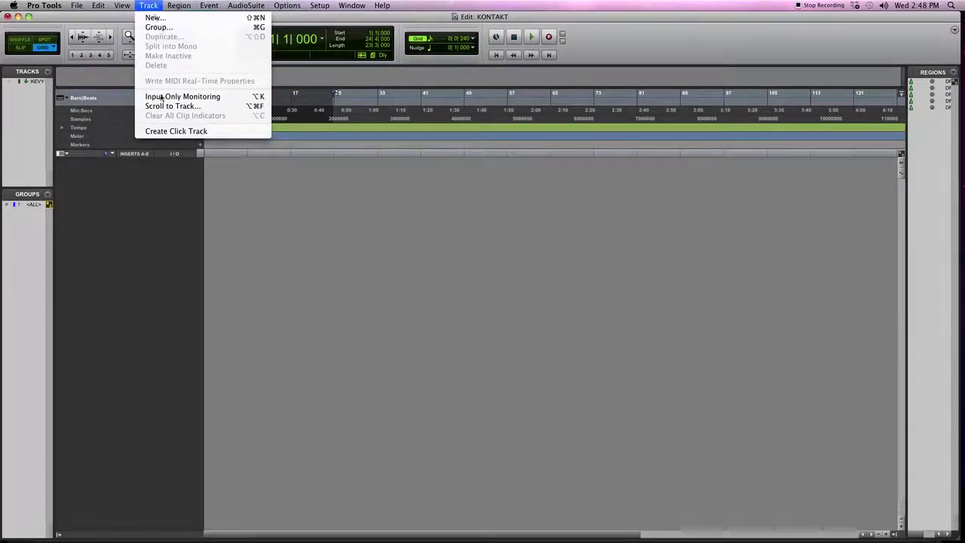
left_click(255, 327)
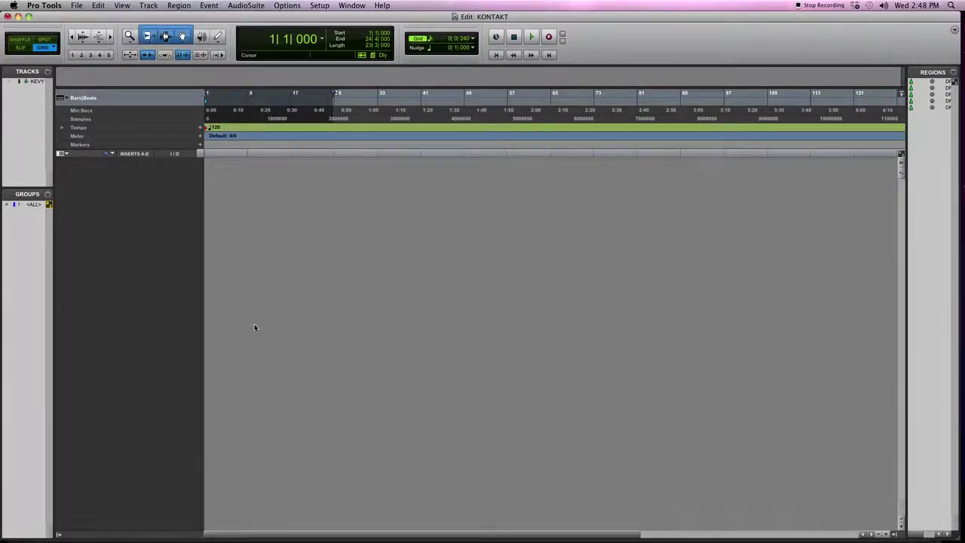
key("shift+super+n")
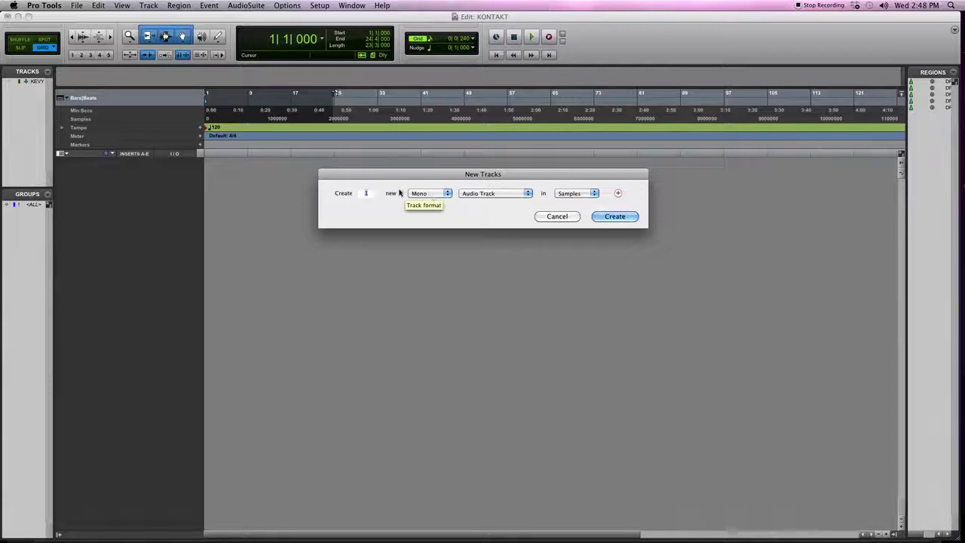
left_click(445, 193)
left_click(480, 194)
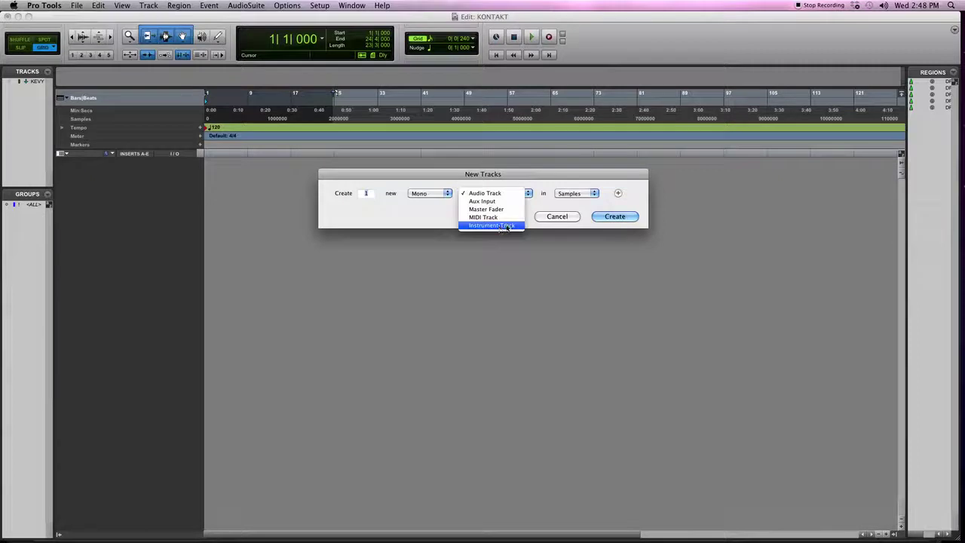
left_click(502, 228)
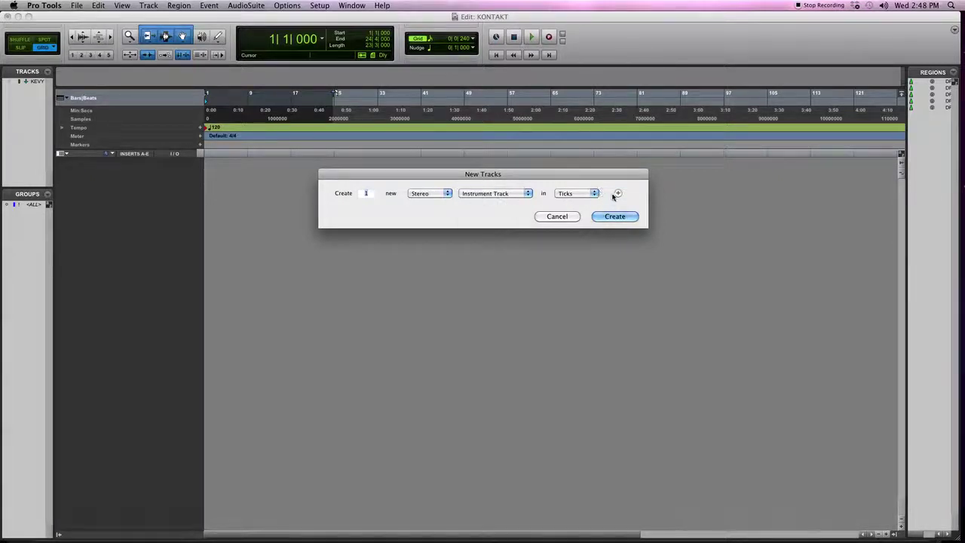
Add a second row of three stereo aux input tracks
left_click(618, 193)
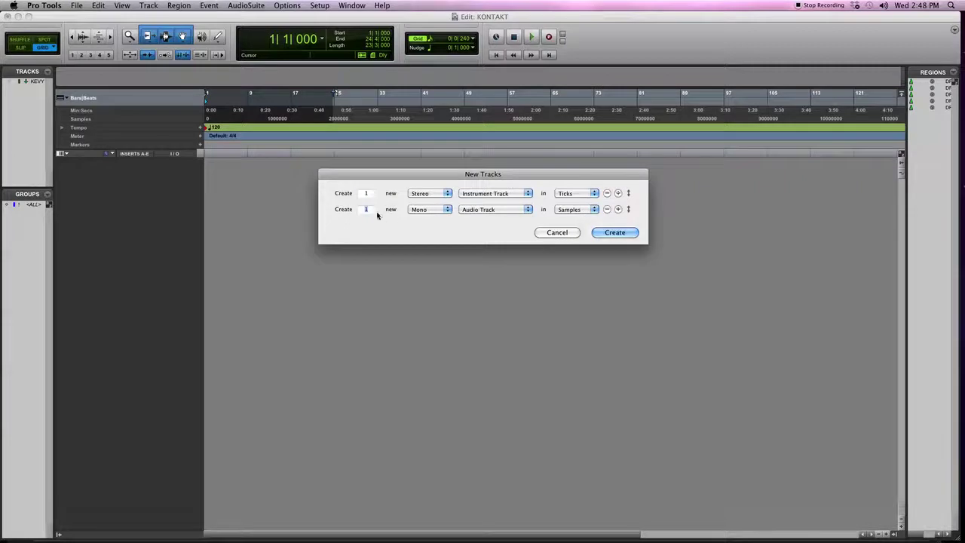
left_click(428, 210)
left_click(475, 209)
left_click(489, 218)
type("3")
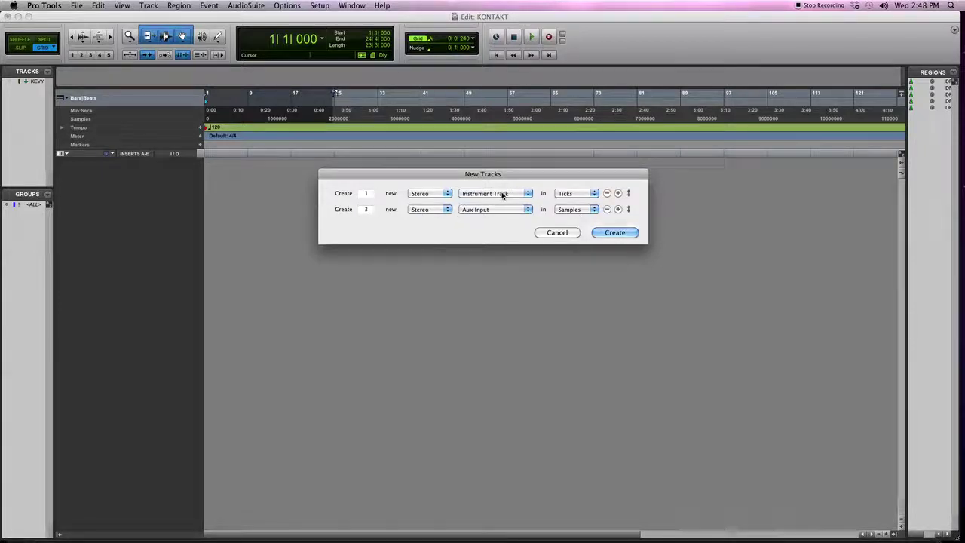
Create the four tracks and name the first two DFCYMBAL and SPOT
left_click(611, 233)
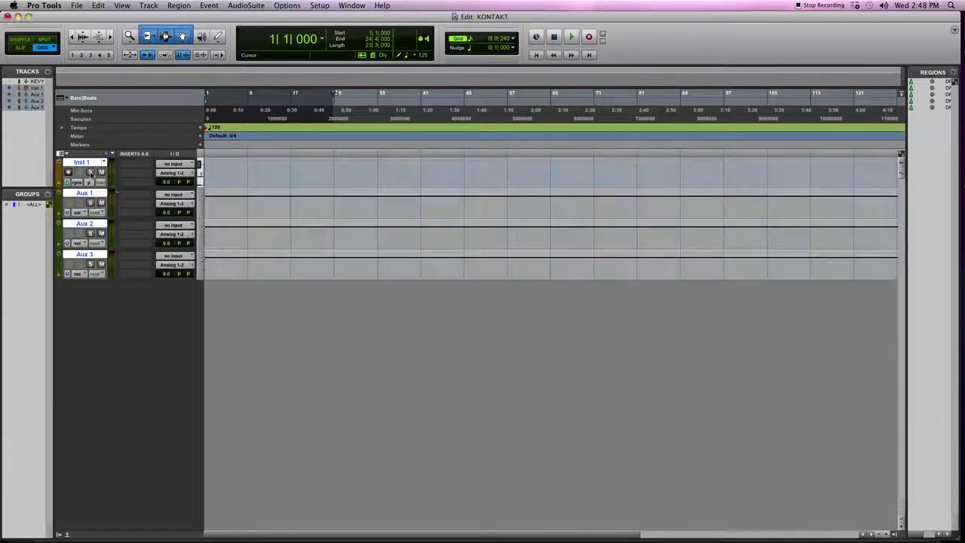
right_click(86, 162)
left_click(110, 219)
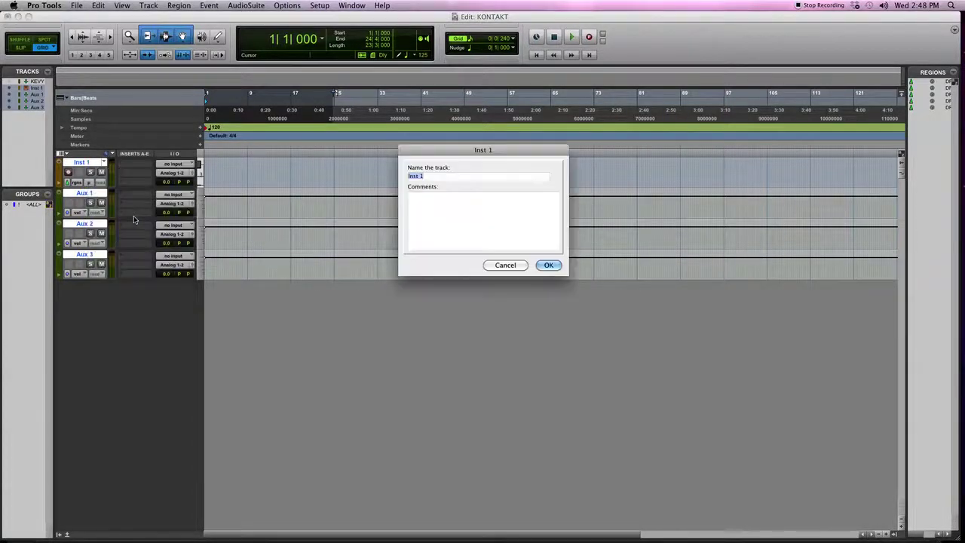
type("D")
type("LS")
key("super+Right")
type("SPOT")
key("super+Right")
Name the remaining aux tracks OH and ROOM, then insert Kontakt 5 on DFCYMBAL
type("OH")
key("super+Right")
type("ROOM")
key("Return")
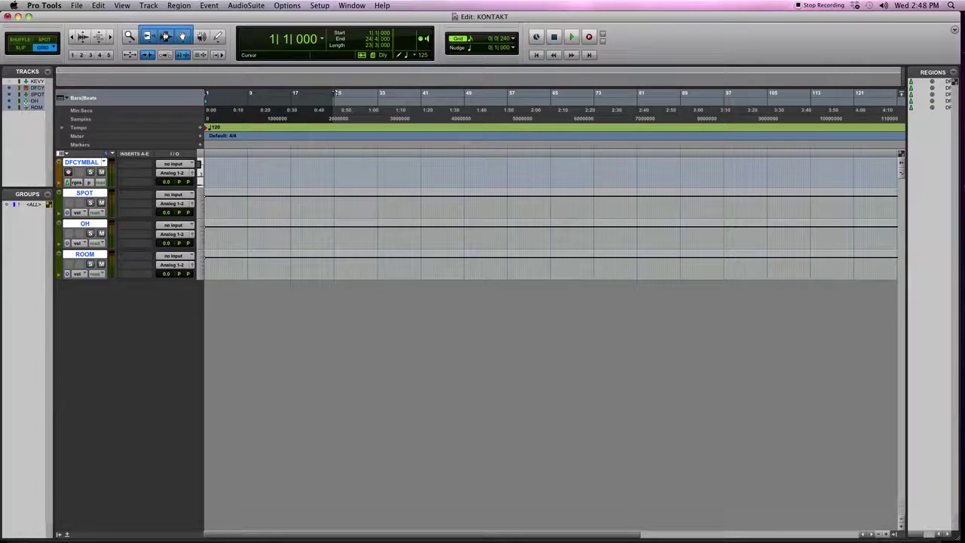
left_click(129, 163)
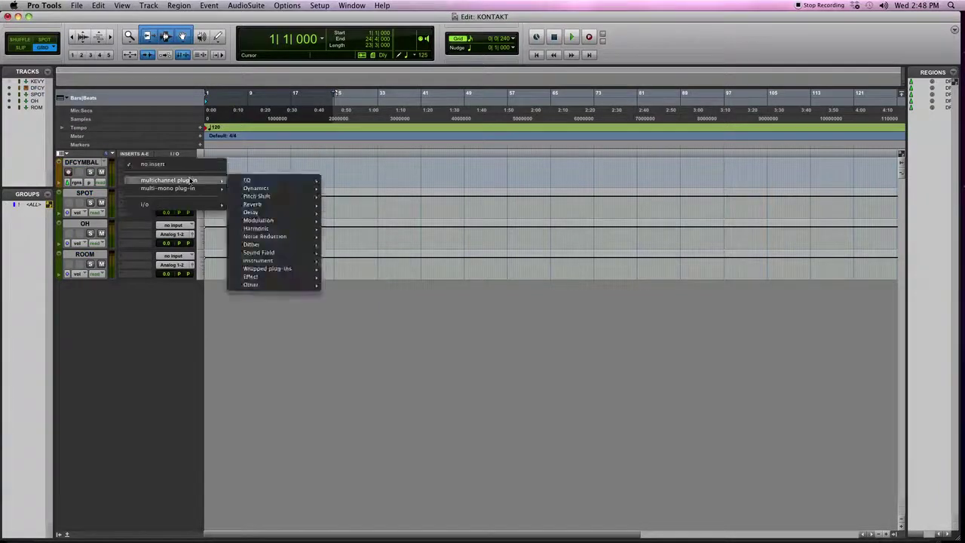
mouse_move(258, 260)
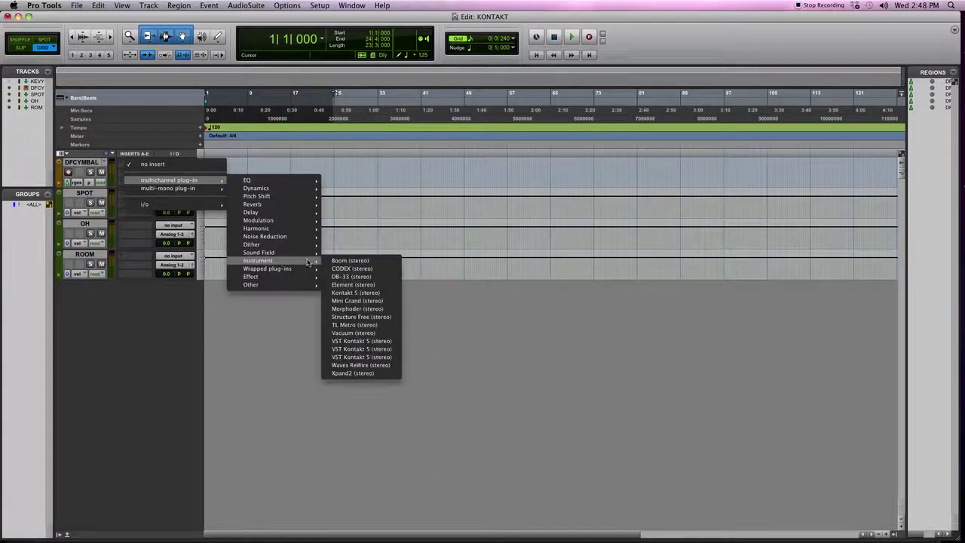
left_click(356, 292)
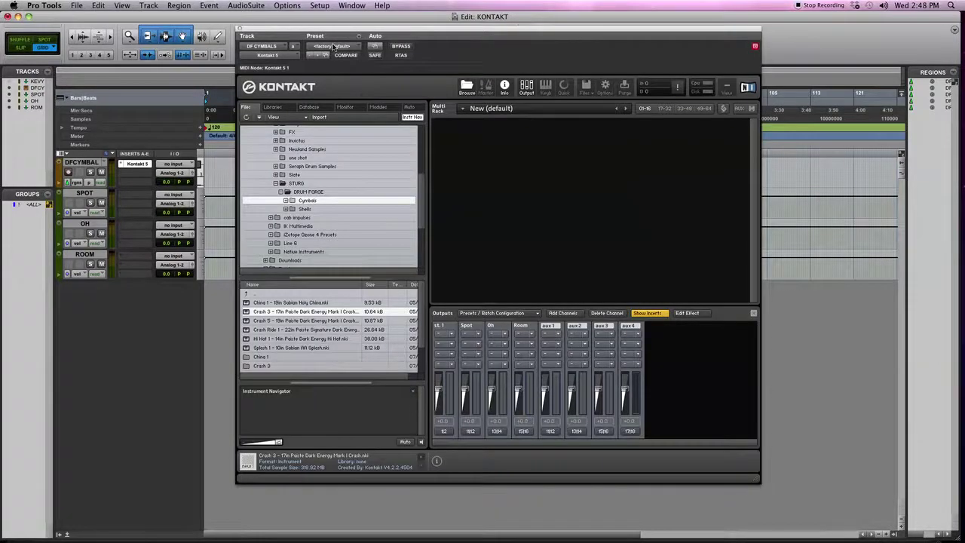
Load the Factory Default 2 output preset and add three stereo output channels
left_click(334, 46)
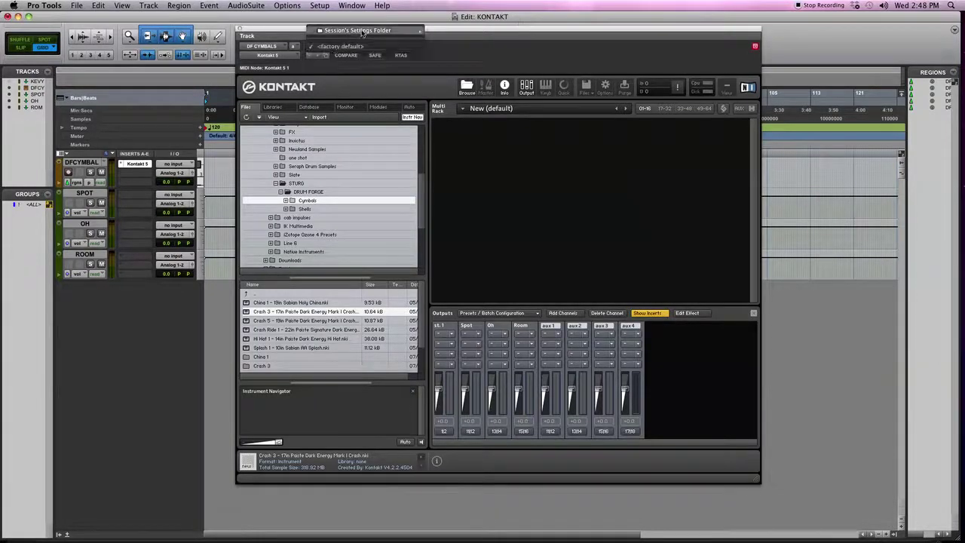
left_click(445, 33)
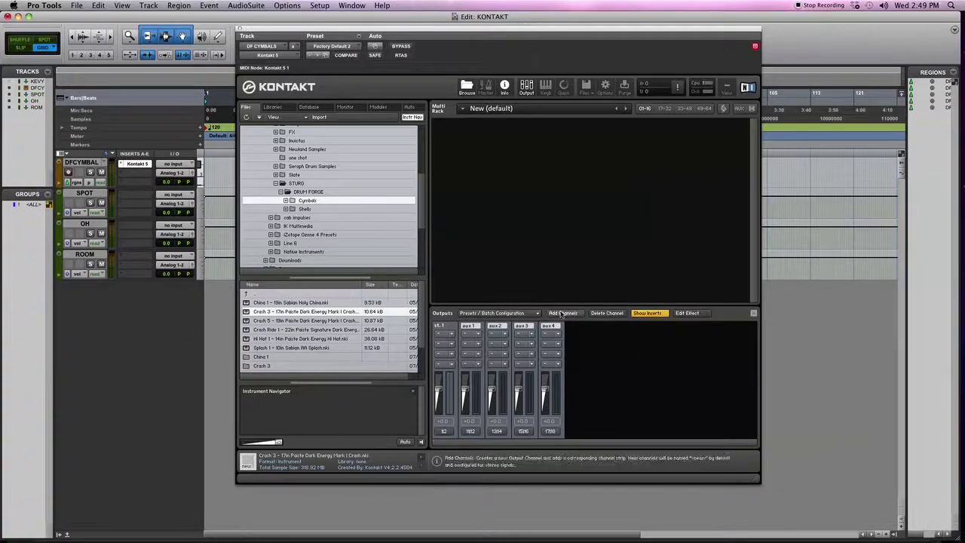
left_click(561, 313)
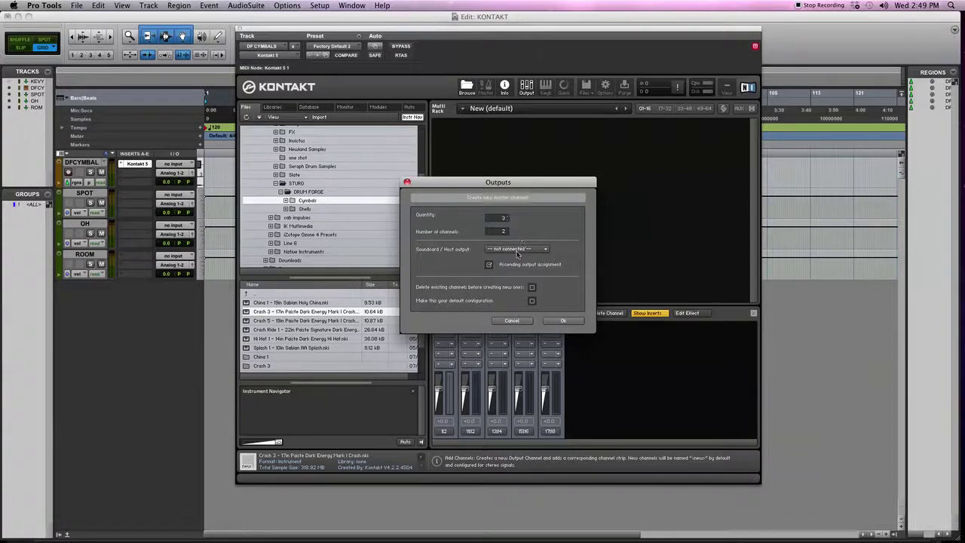
left_click(546, 322)
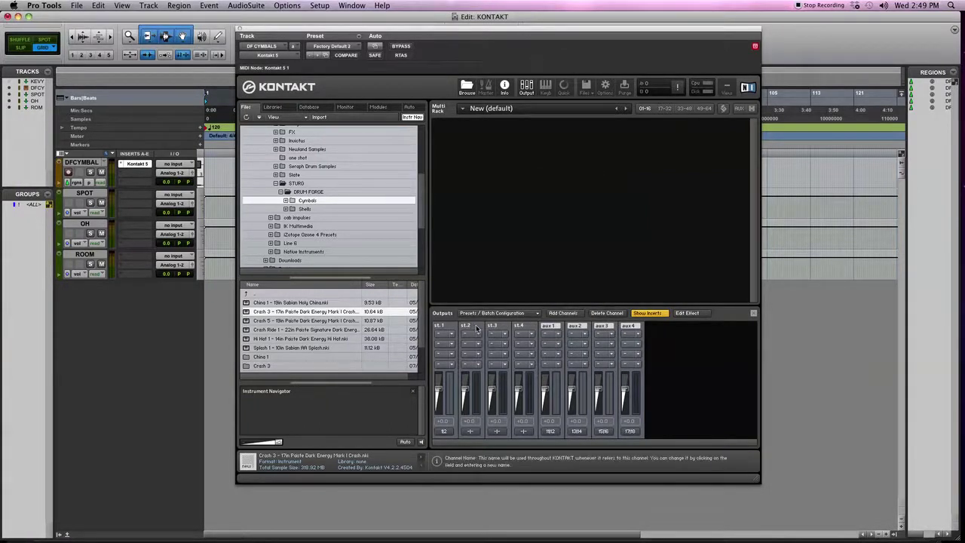
Rename the second, third and fourth output channels SPOT, OH and ROOM
double_click(475, 328)
type("SPOT")
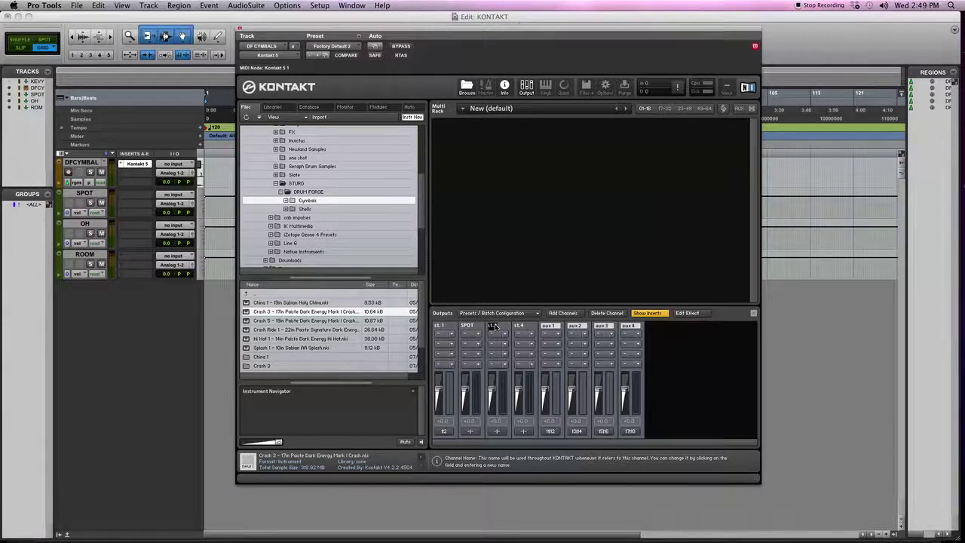
double_click(492, 326)
type("OH")
key("Return")
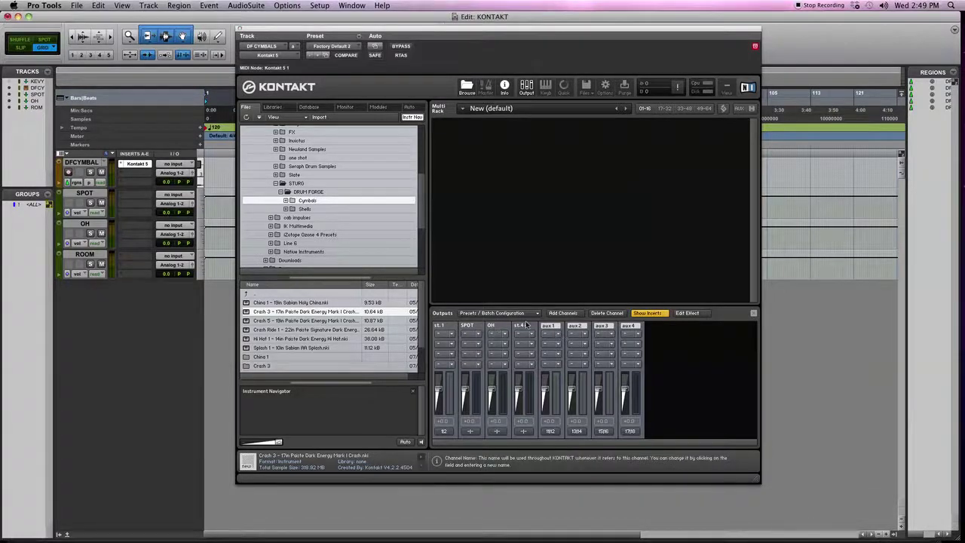
double_click(519, 326)
type("ROOM")
key("Return")
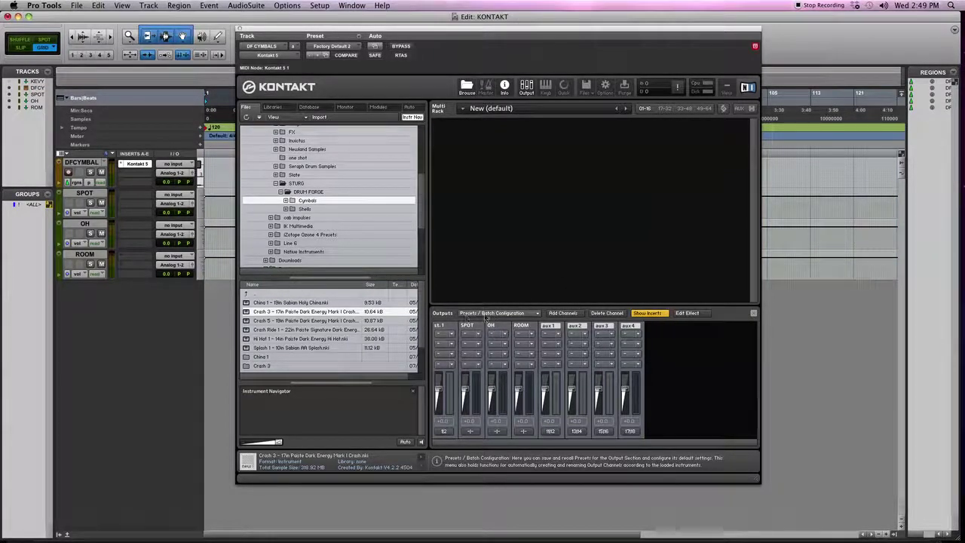
Save the st.1/SPOT/OH/ROOM output layout as Kontakt's RTAS plug-in default
left_click(512, 315)
mouse_move(509, 333)
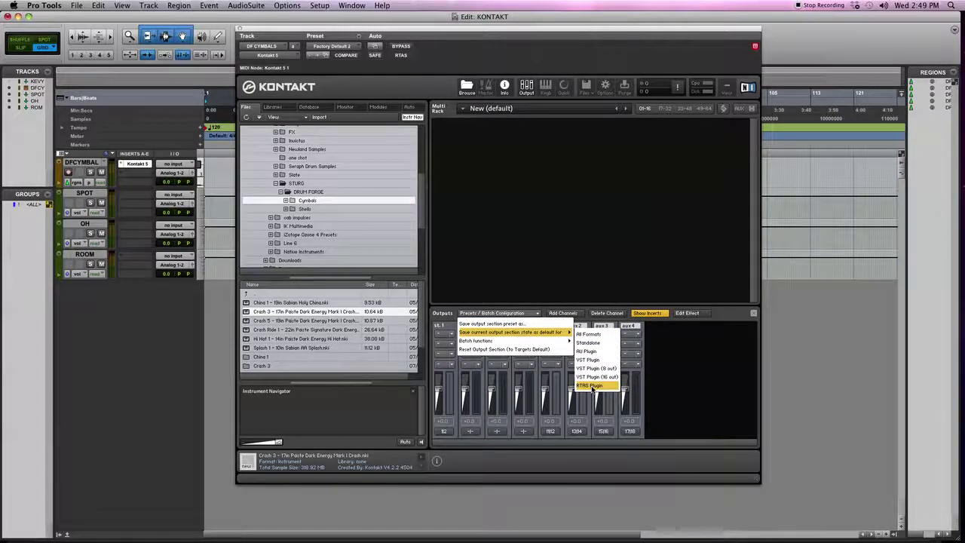
left_click(593, 386)
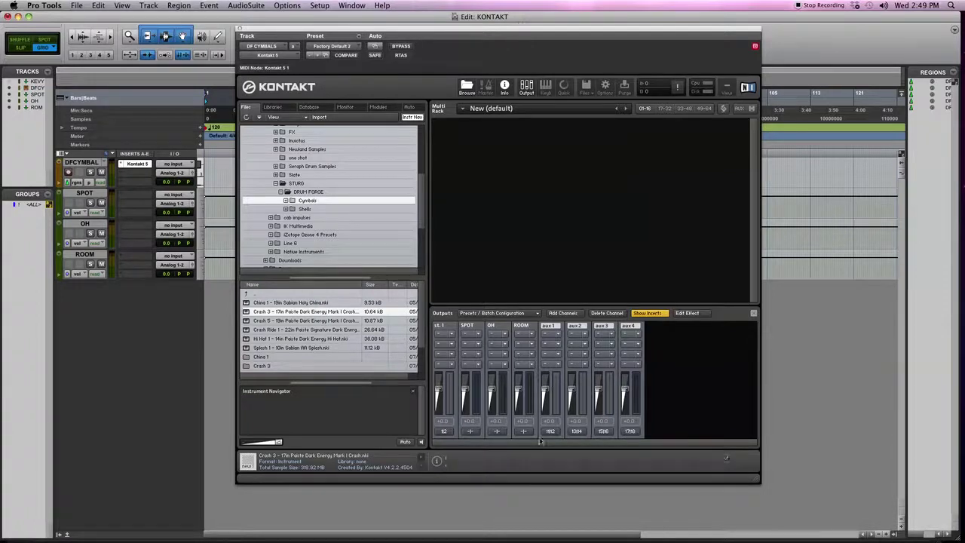
Route the SPOT channel to outputs 3–4 and dismiss the re-open session warning
left_click(470, 431)
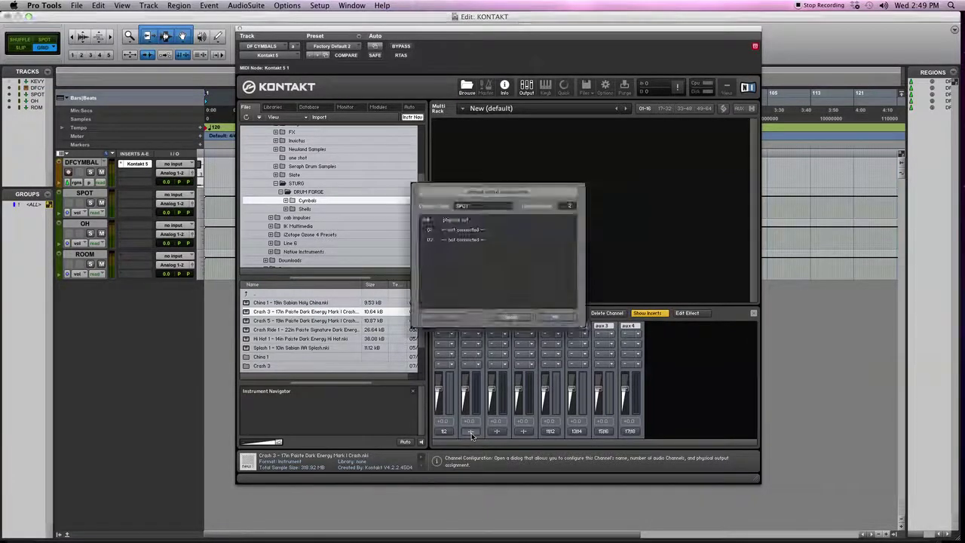
left_click(463, 230)
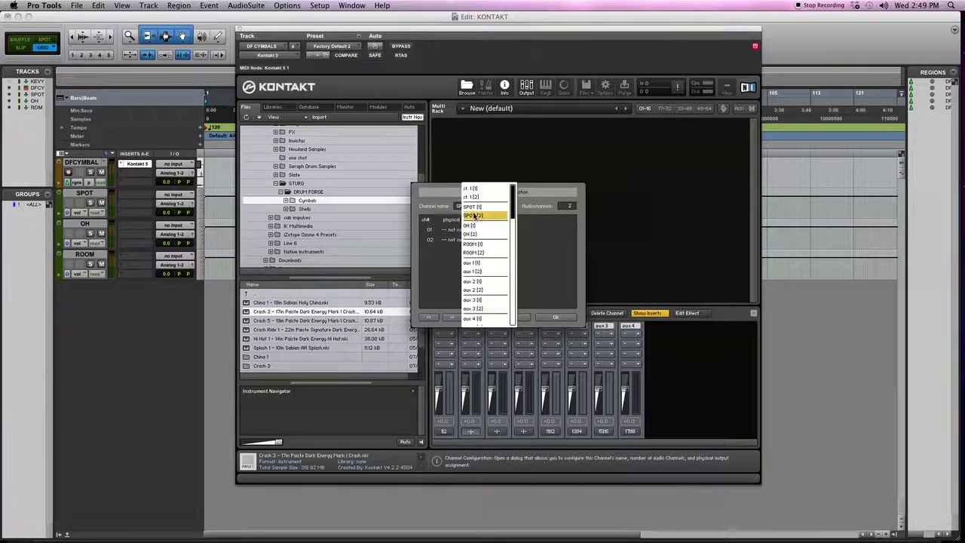
left_click(473, 213)
left_click(466, 239)
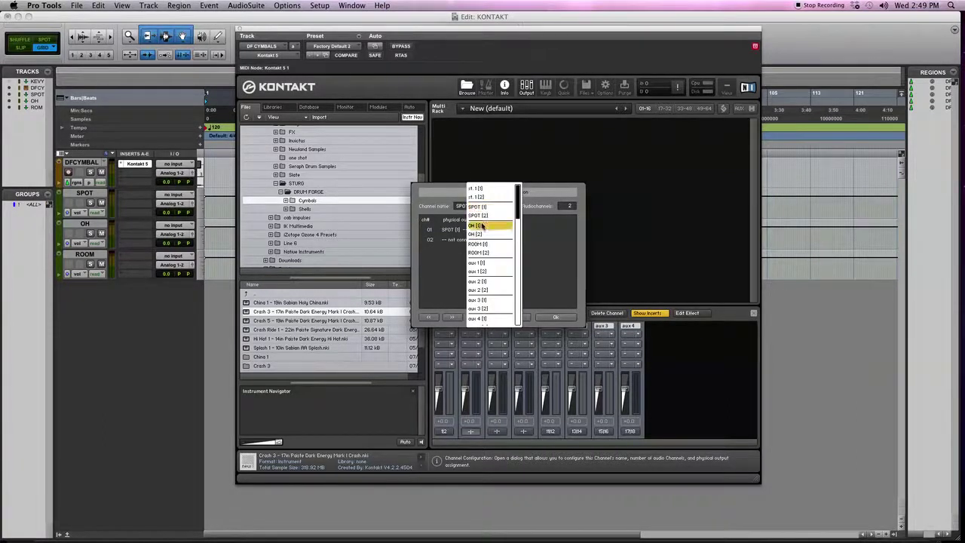
left_click(482, 219)
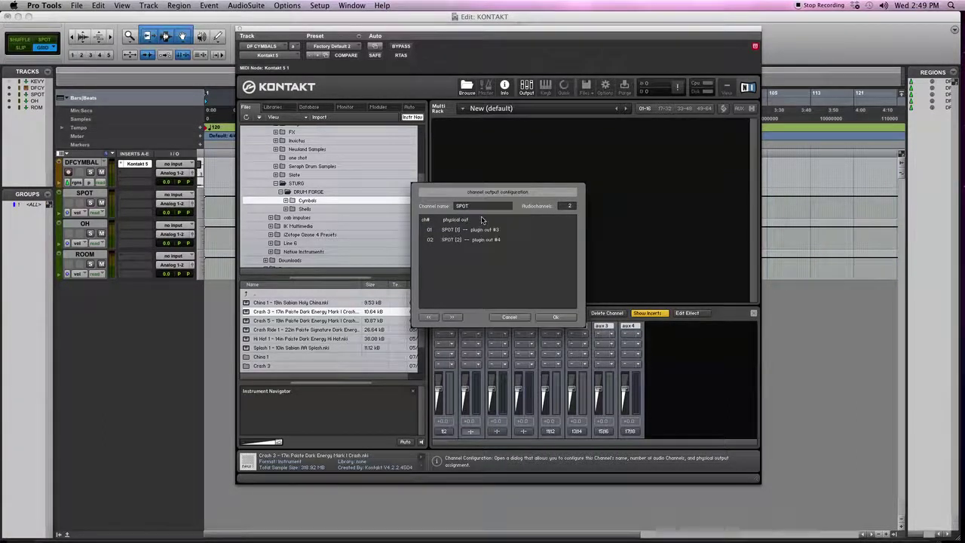
left_click(557, 317)
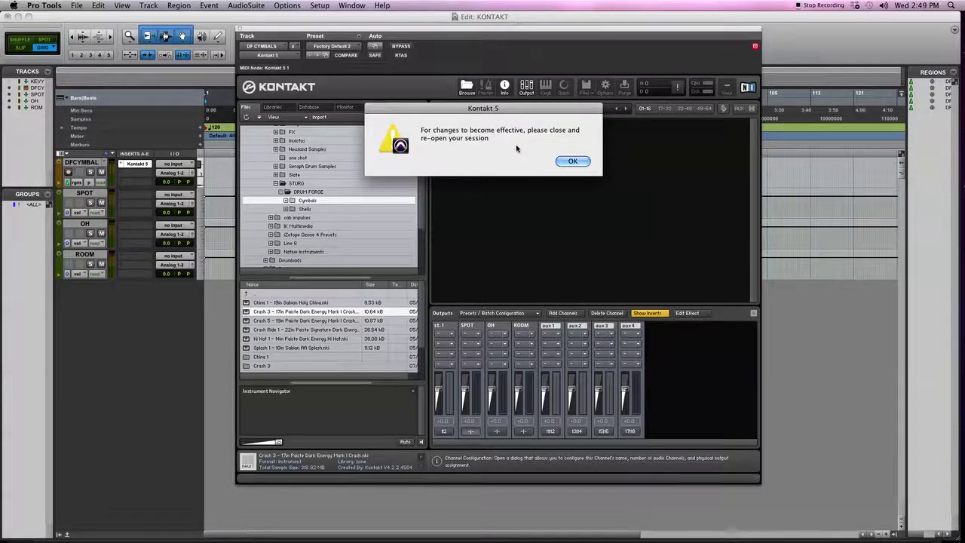
left_click(576, 162)
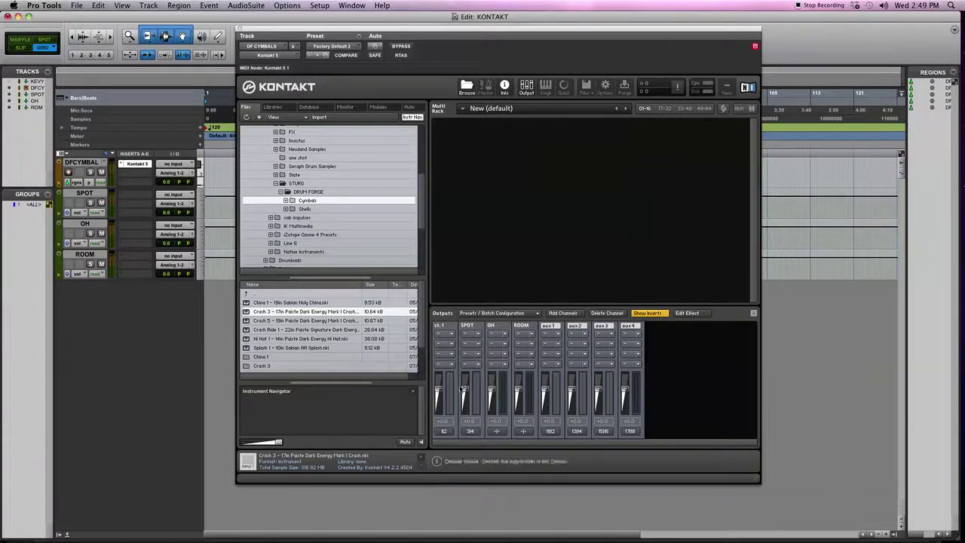
Route the OH channel to outputs 5–6
left_click(497, 431)
left_click(469, 231)
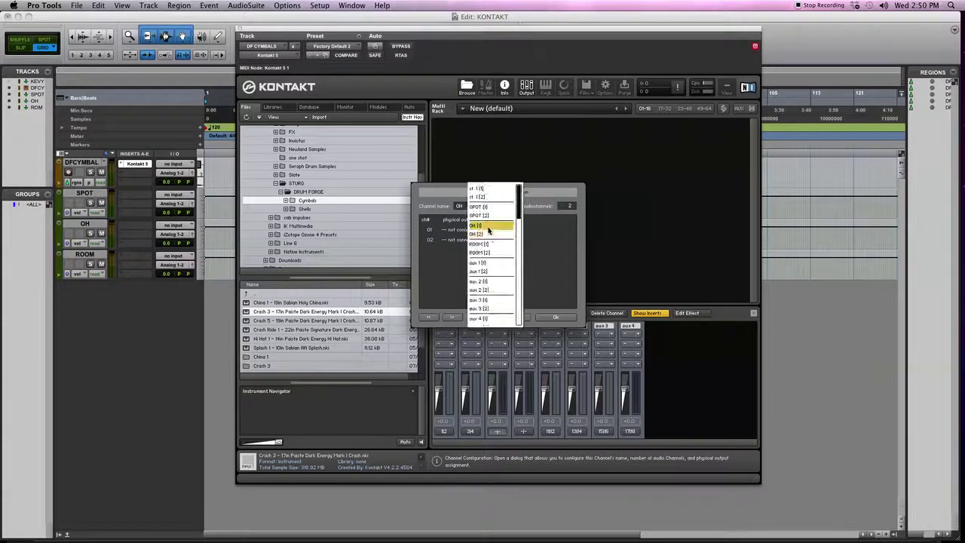
left_click(476, 225)
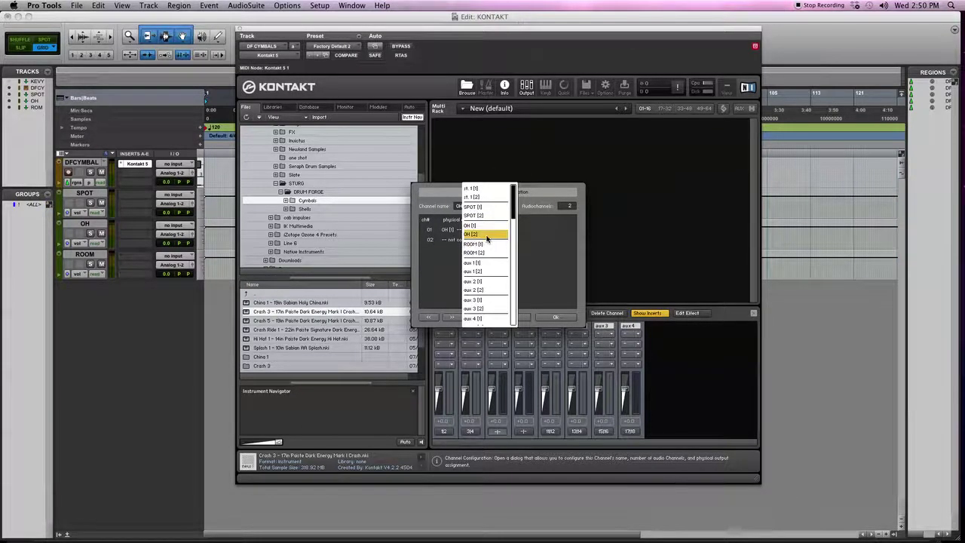
left_click(472, 234)
left_click(555, 318)
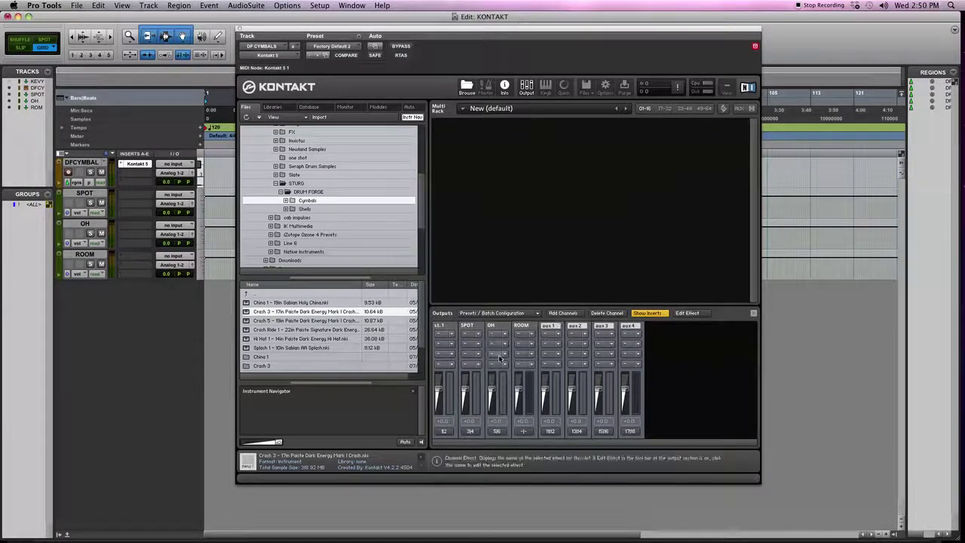
Route the ROOM channel to outputs 7–8
left_click(522, 431)
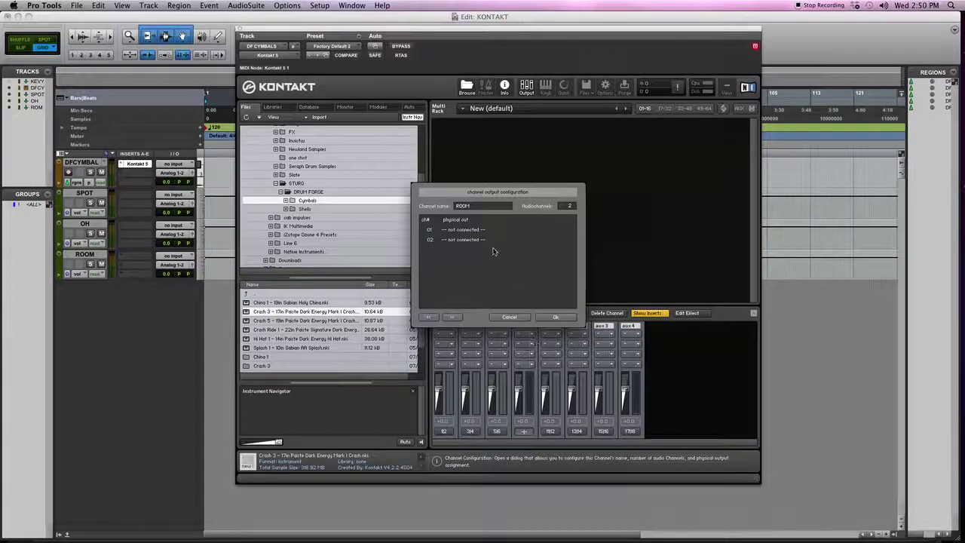
left_click(476, 234)
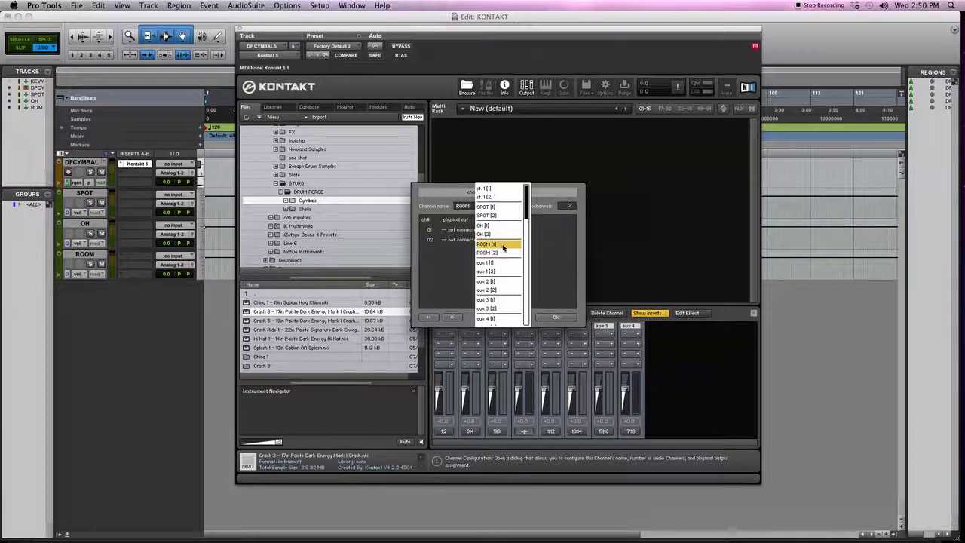
left_click(500, 245)
left_click(475, 240)
left_click(482, 256)
left_click(562, 318)
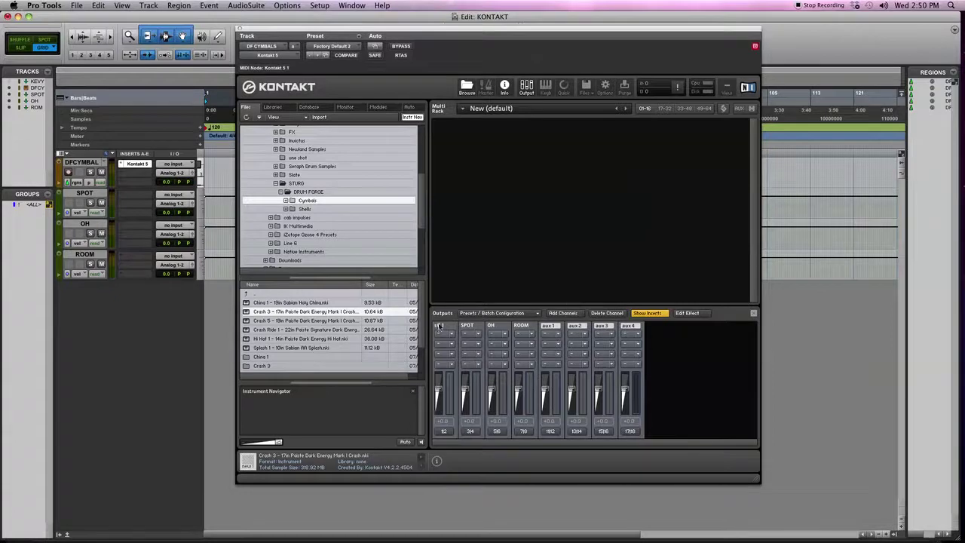
Load the Drum Forge Hi Hat 1 and Crash 3 instruments into Kontakt
double_click(283, 339)
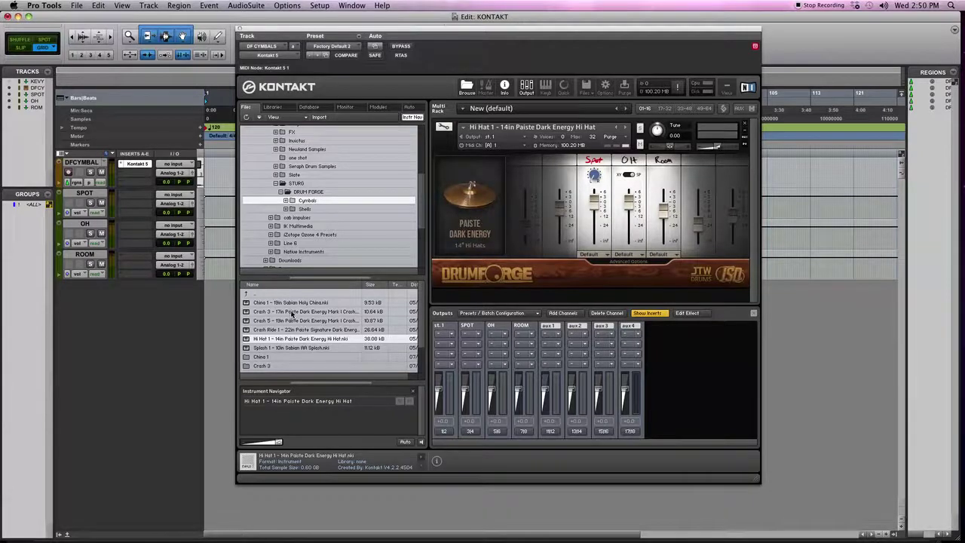
double_click(283, 311)
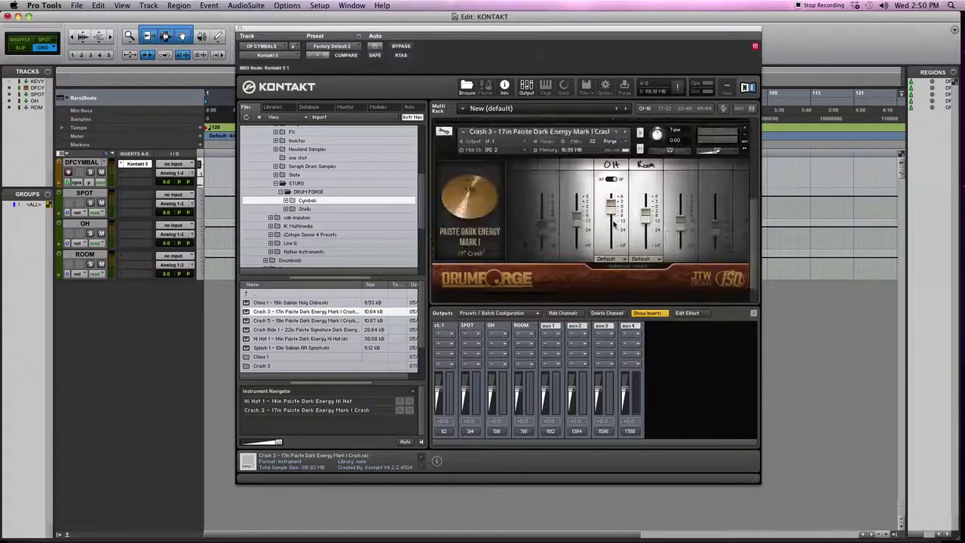
scroll(614, 224, "up", 3)
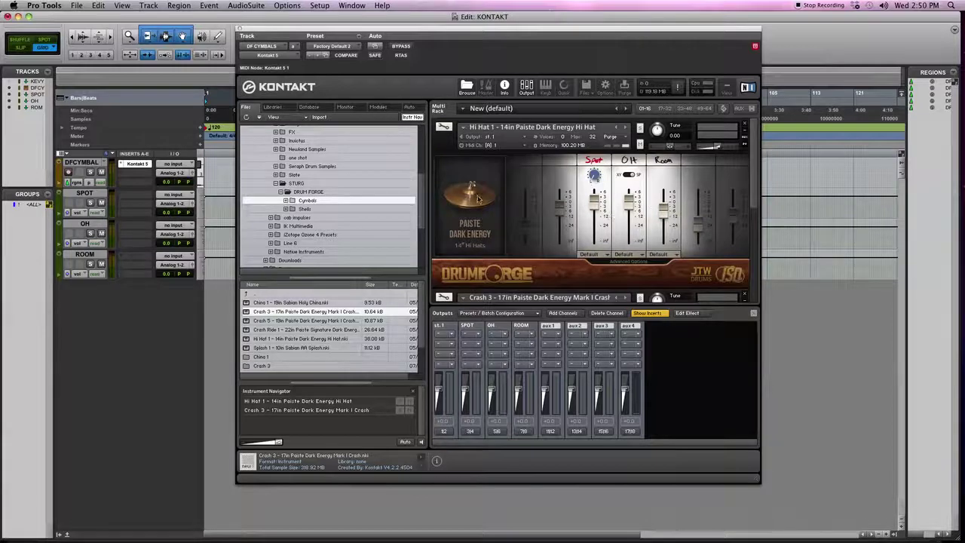
scroll(449, 159, "down", 2)
scroll(482, 159, "up", 2)
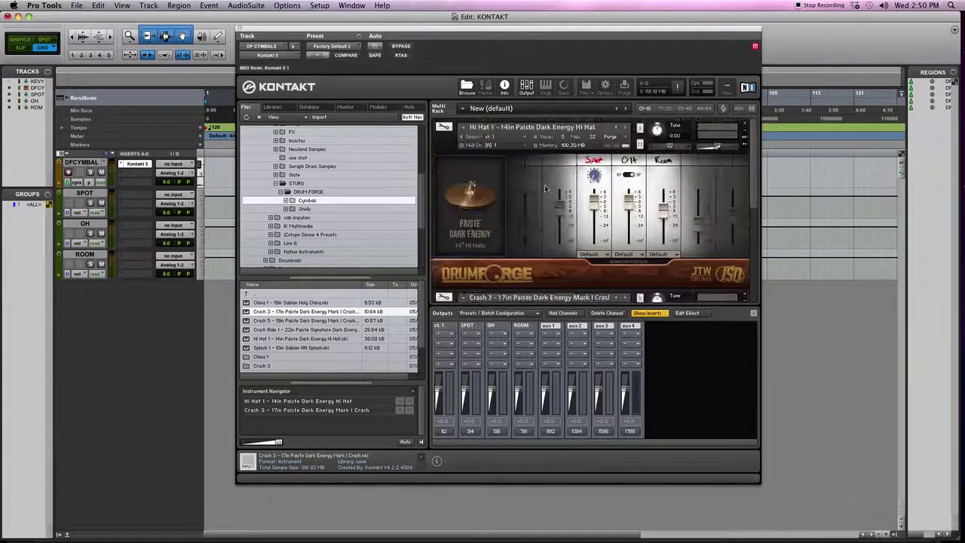
Set both Hi Hat 1 and Crash 3 to receive MIDI on omni
left_click(491, 145)
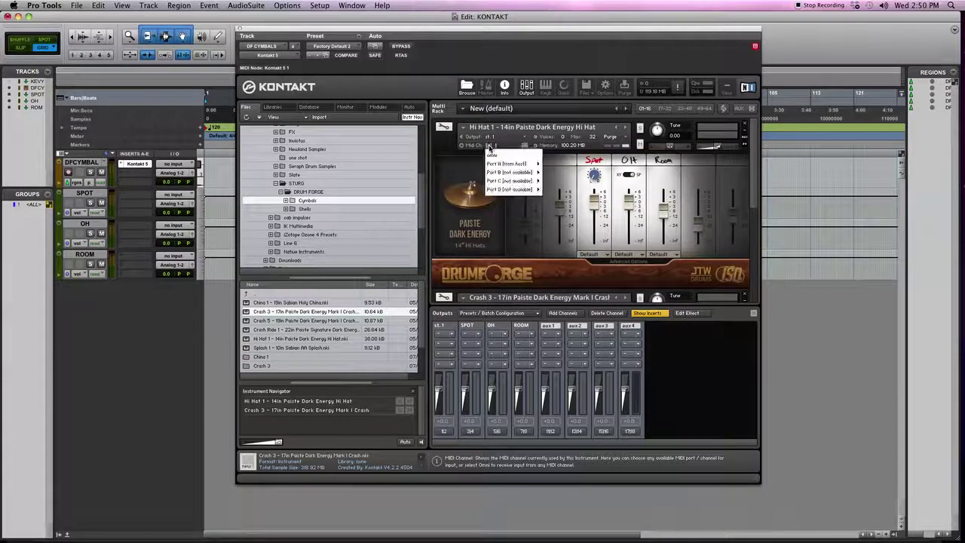
left_click(502, 163)
scroll(484, 226, "down", 2)
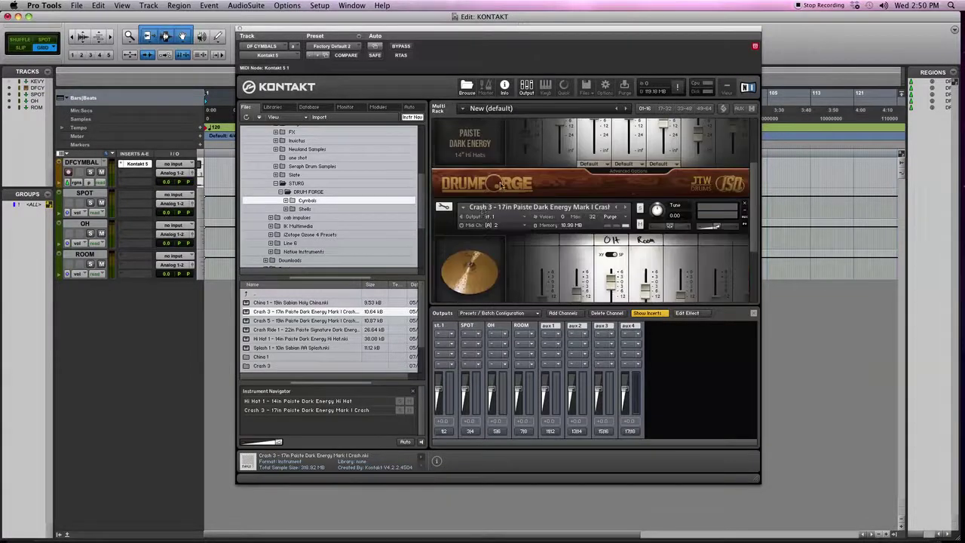
left_click(498, 225)
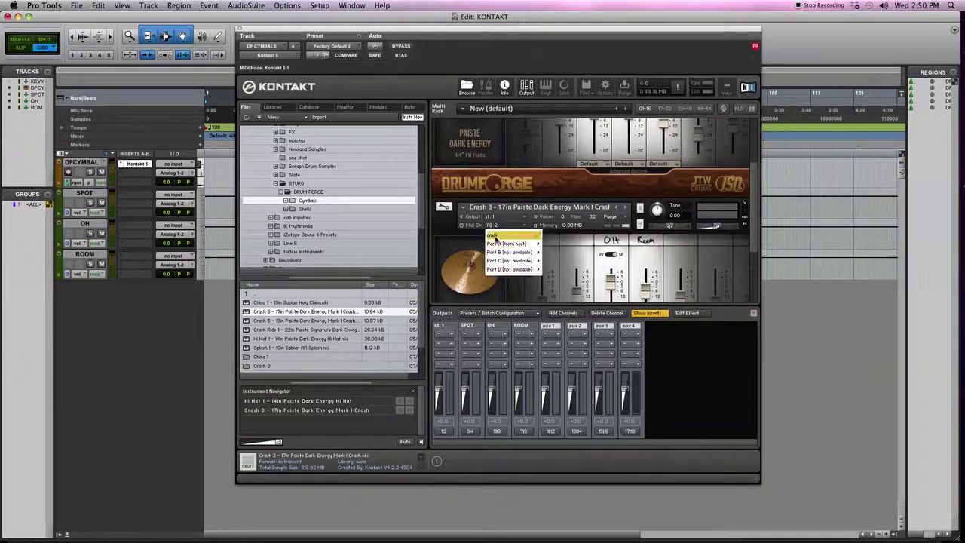
left_click(495, 237)
scroll(558, 241, "up", 2)
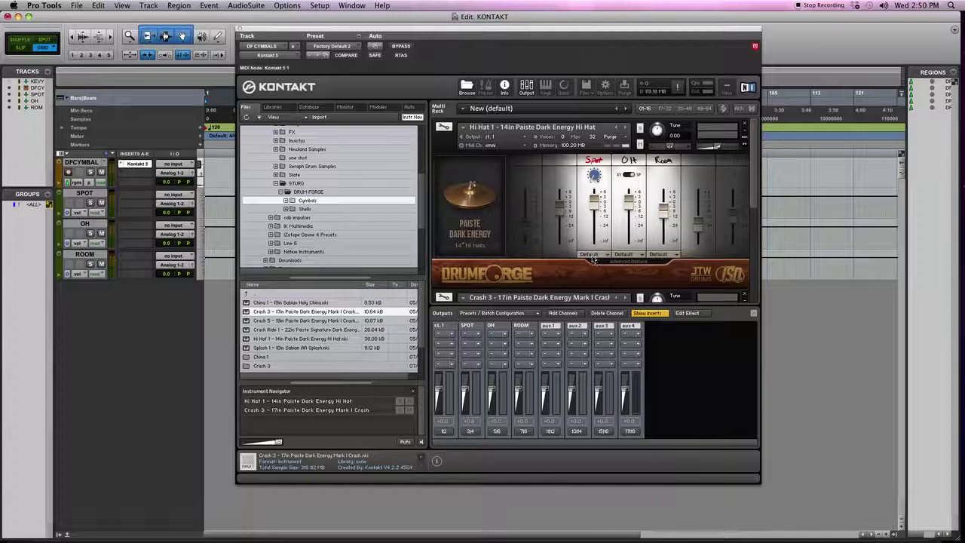
Send the hi-hat's Spot, OH and Room mics to the SPOT, OH and ROOM outputs
left_click(594, 257)
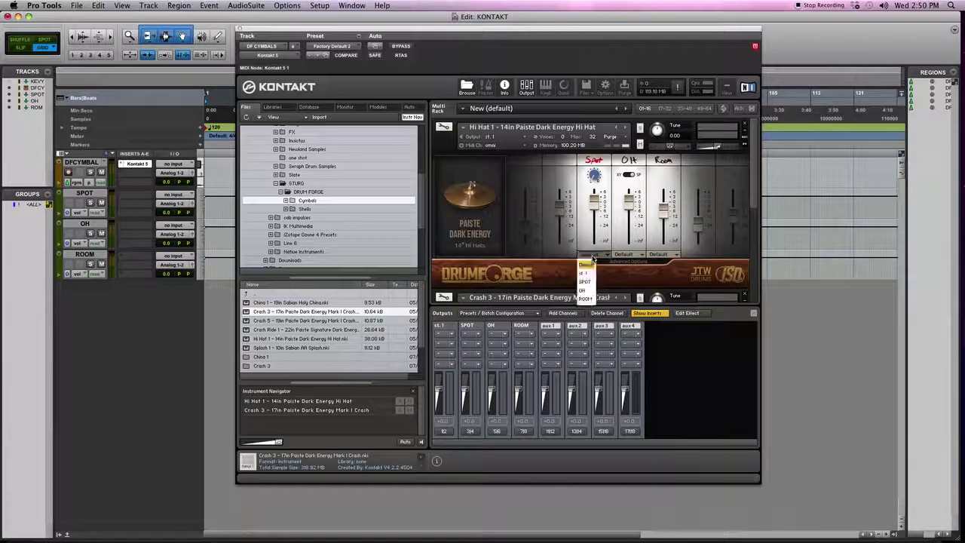
left_click(586, 282)
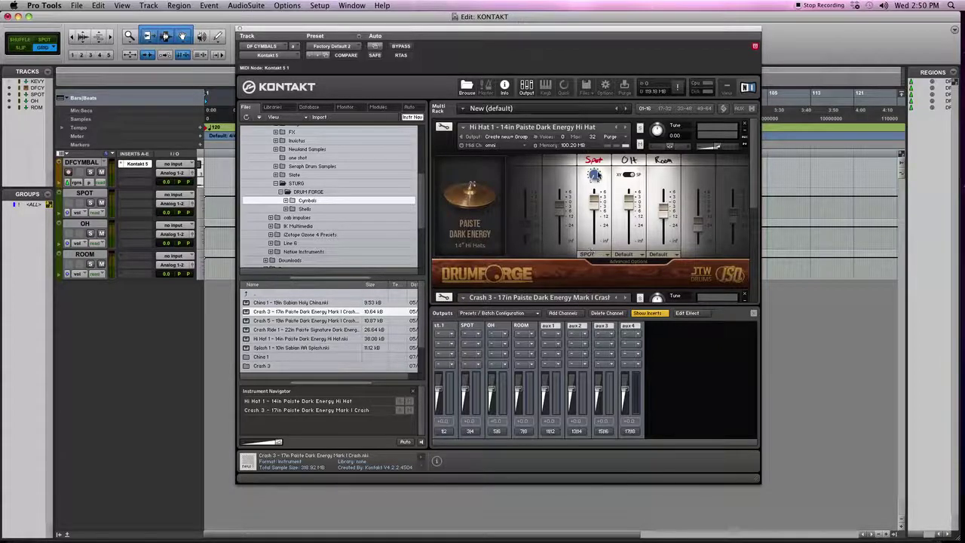
left_click(626, 255)
left_click(623, 291)
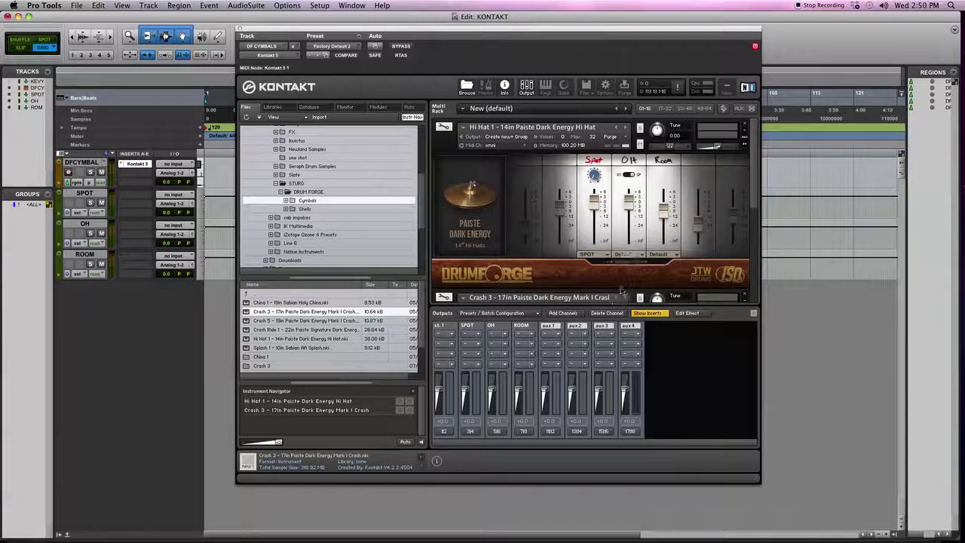
left_click(659, 257)
left_click(654, 300)
Send the crash's OH and Room mics to the OH and ROOM outputs
scroll(599, 224, "down", 3)
scroll(600, 224, "up", 3)
scroll(462, 198, "down", 4)
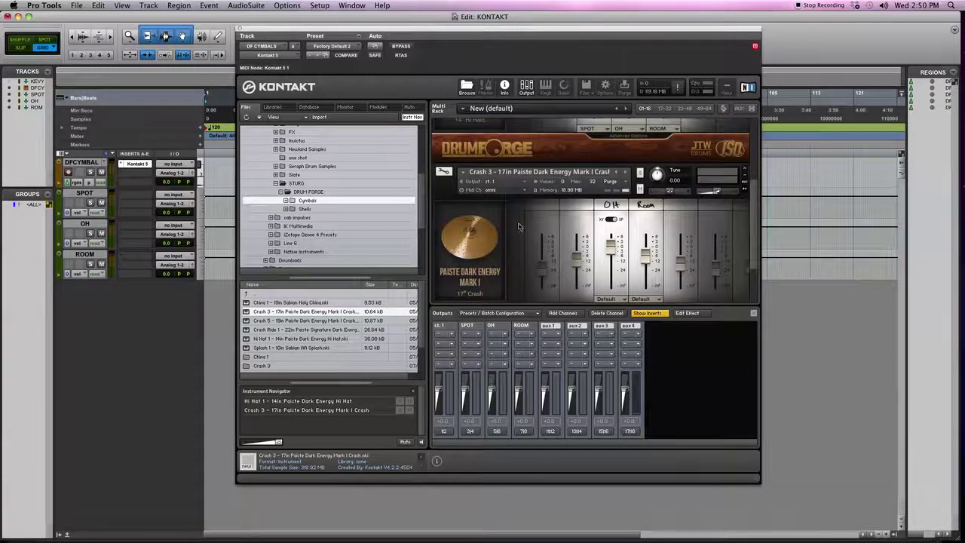
scroll(623, 260, "down", 2)
left_click(606, 265)
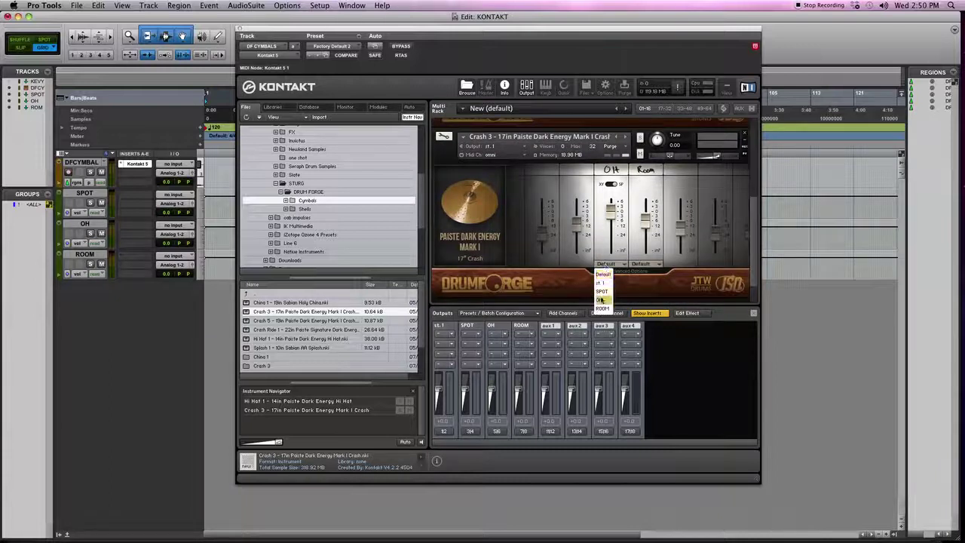
left_click(603, 300)
left_click(641, 264)
left_click(637, 308)
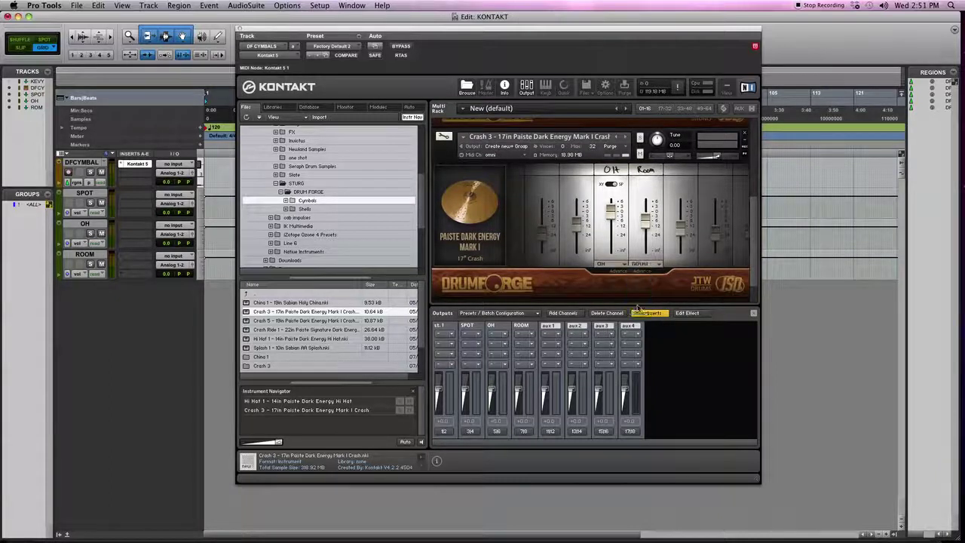
Move the Kontakt insert down a slot, enlarge DFCYMBAL, and draw a MIDI test note
left_click_drag(503, 20, 701, 17)
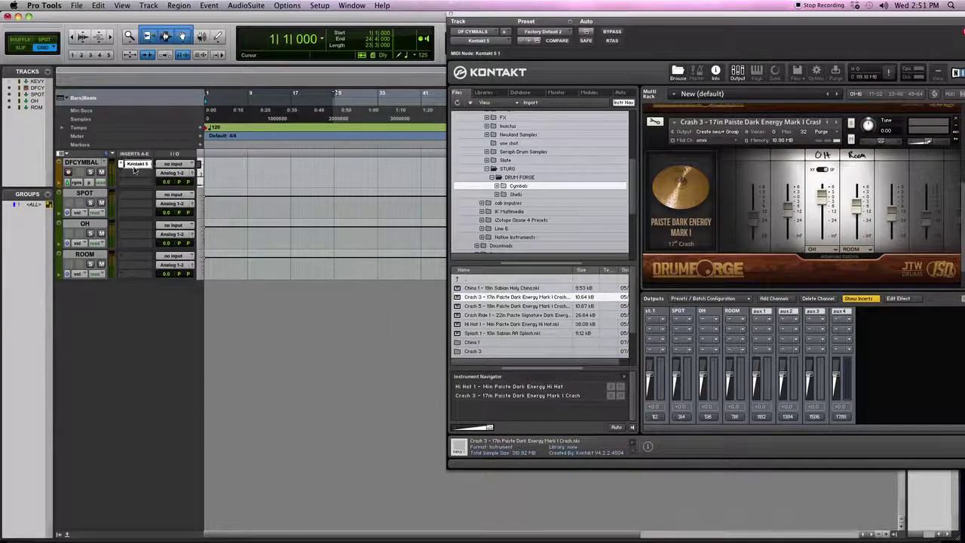
left_click_drag(135, 170, 134, 173)
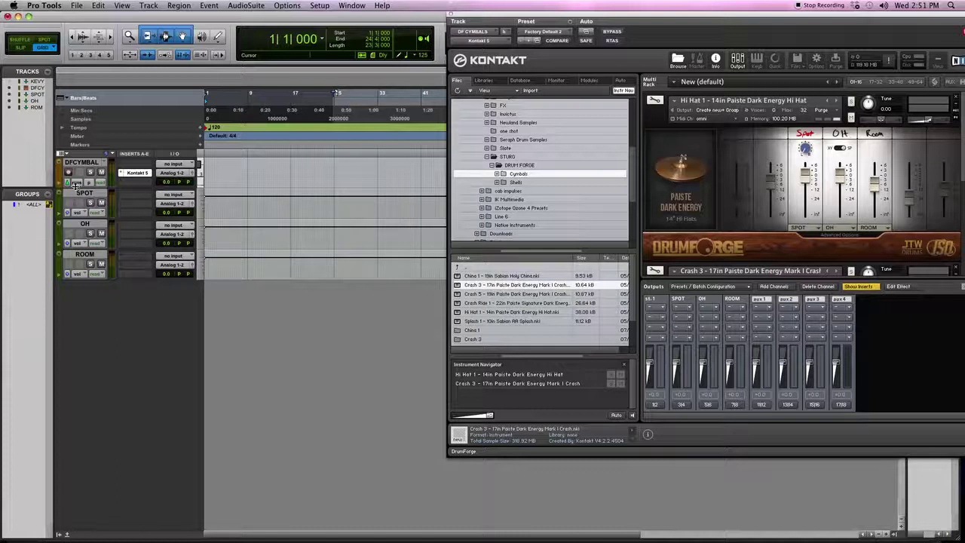
left_click_drag(78, 193, 78, 264)
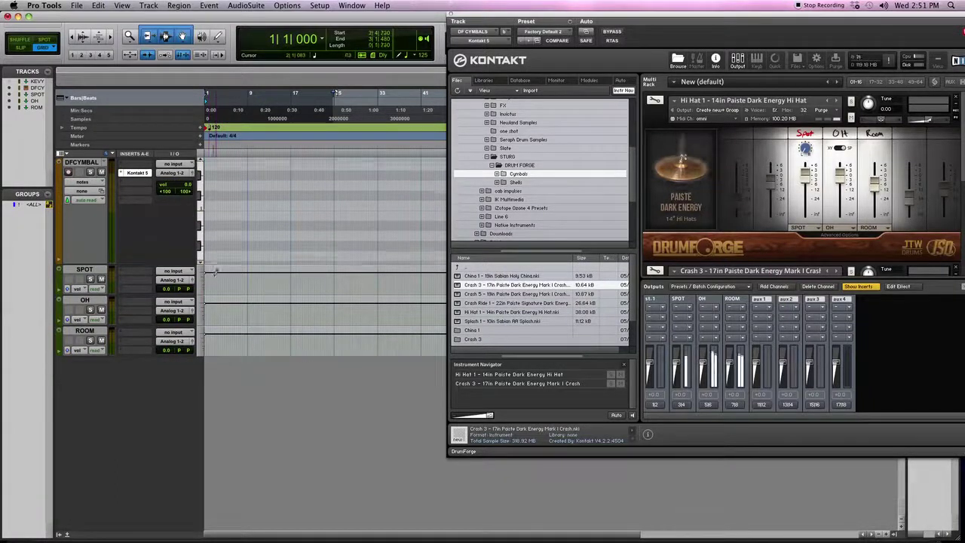
mouse_move(217, 236)
left_mouse_down()
mouse_move(250, 236)
mouse_move(239, 187)
mouse_move(226, 196)
left_mouse_up()
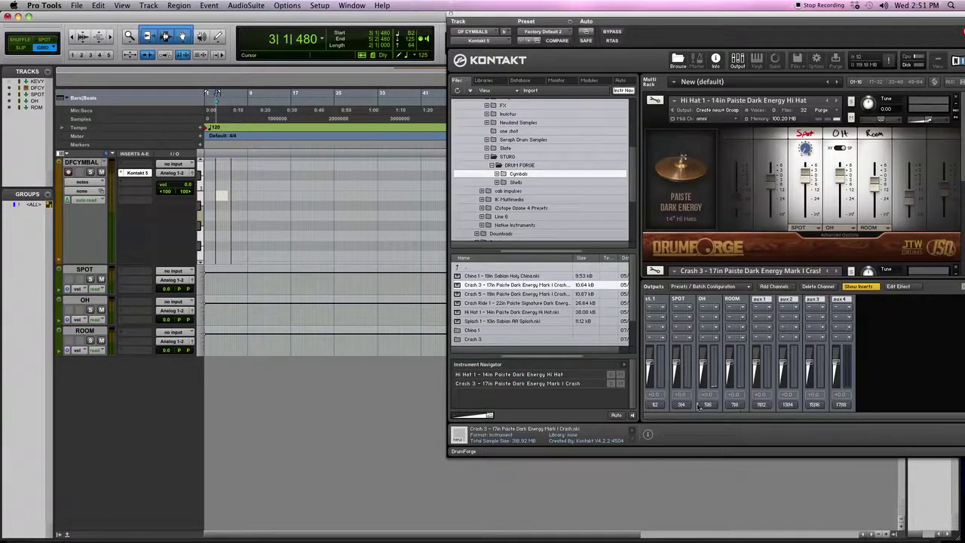
Set the SPOT track's input to Kontakt 5 – DF CYMBALS SPOT output
left_click(174, 270)
mouse_move(182, 303)
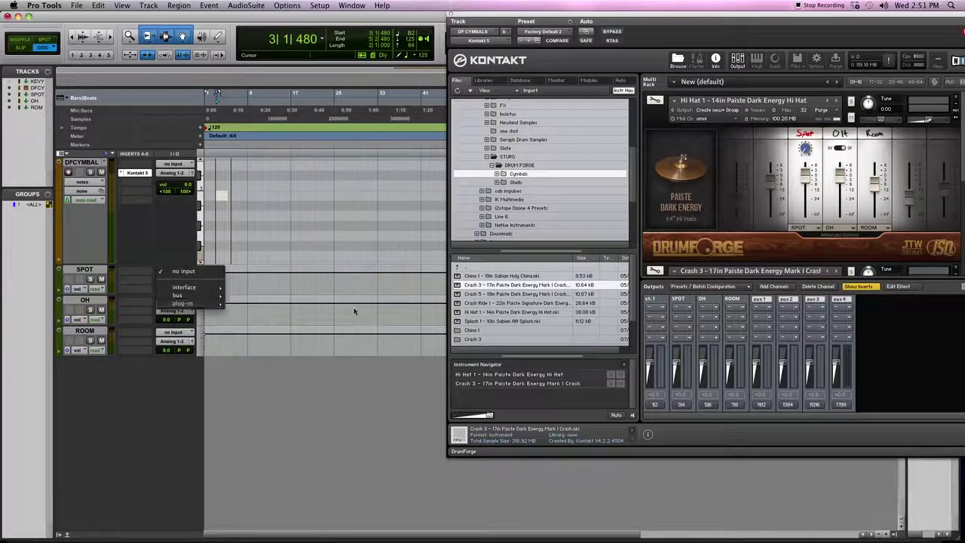
left_click(89, 271)
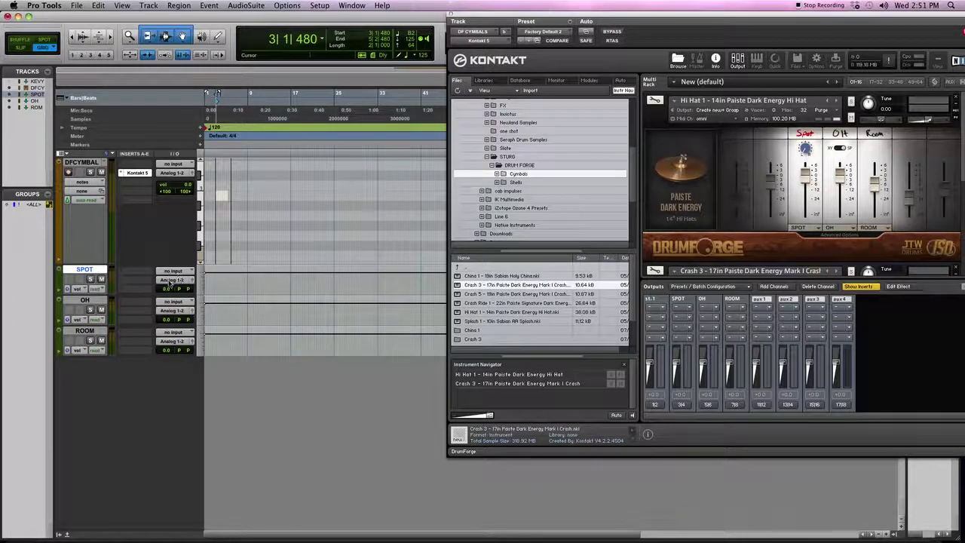
left_click(173, 270)
mouse_move(183, 303)
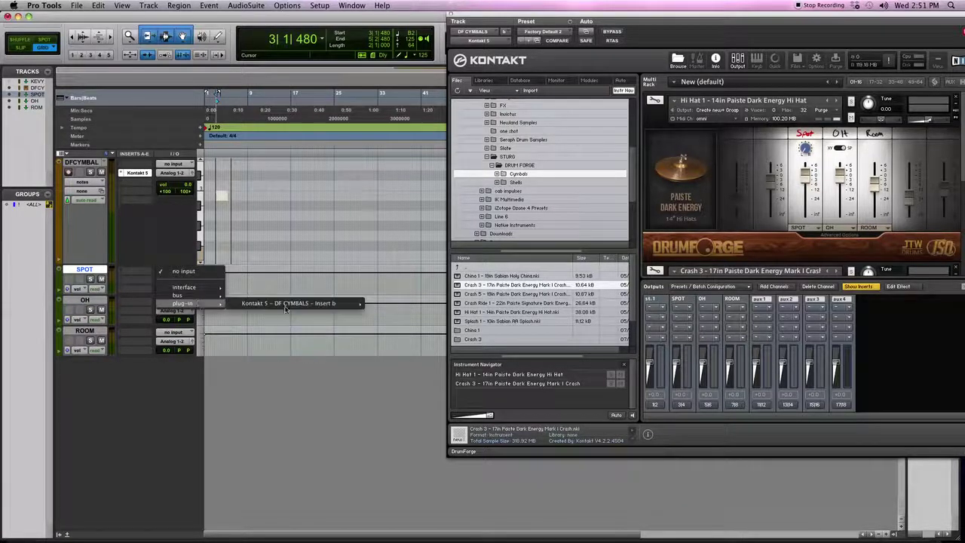
mouse_move(289, 303)
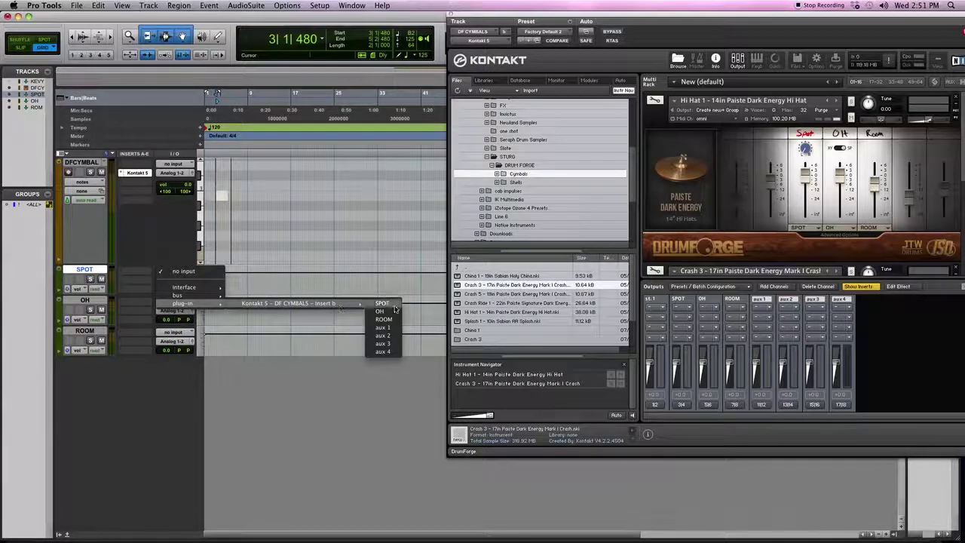
left_click(382, 304)
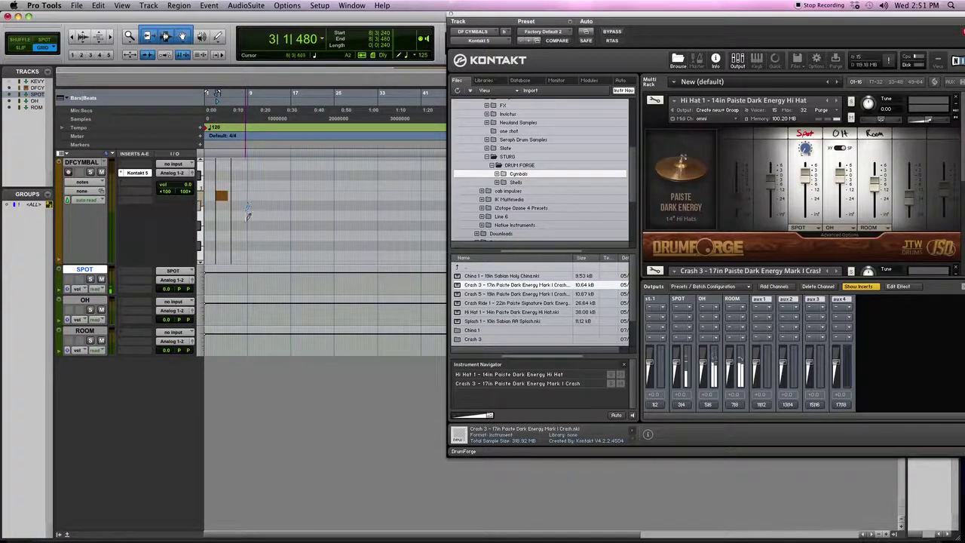
left_click(246, 208)
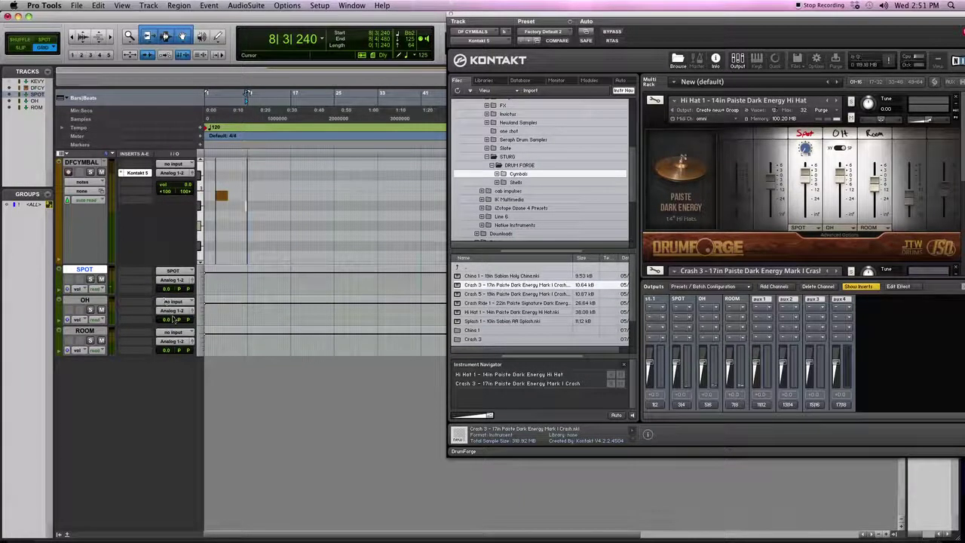
Set the OH and ROOM tracks' inputs to Kontakt's OH and ROOM outputs
left_click(173, 311)
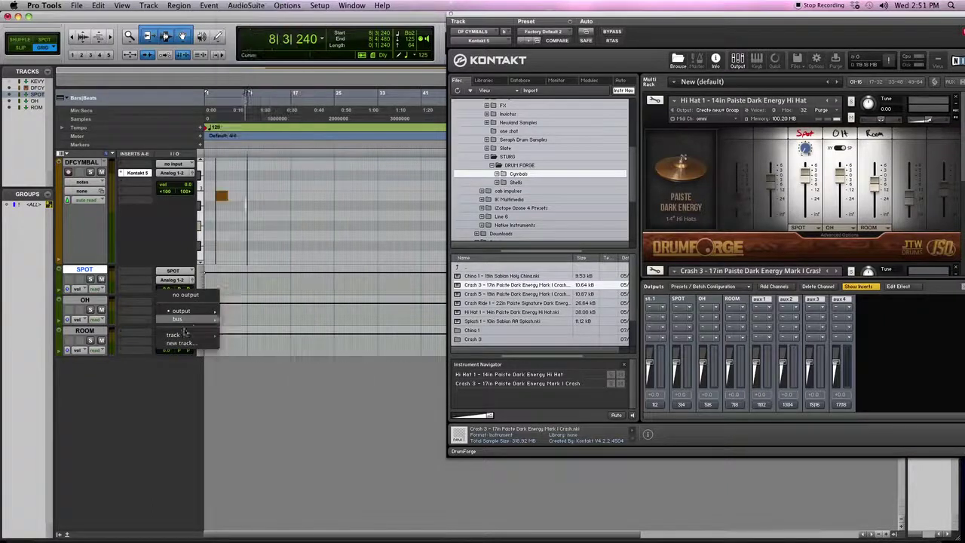
left_click(145, 315)
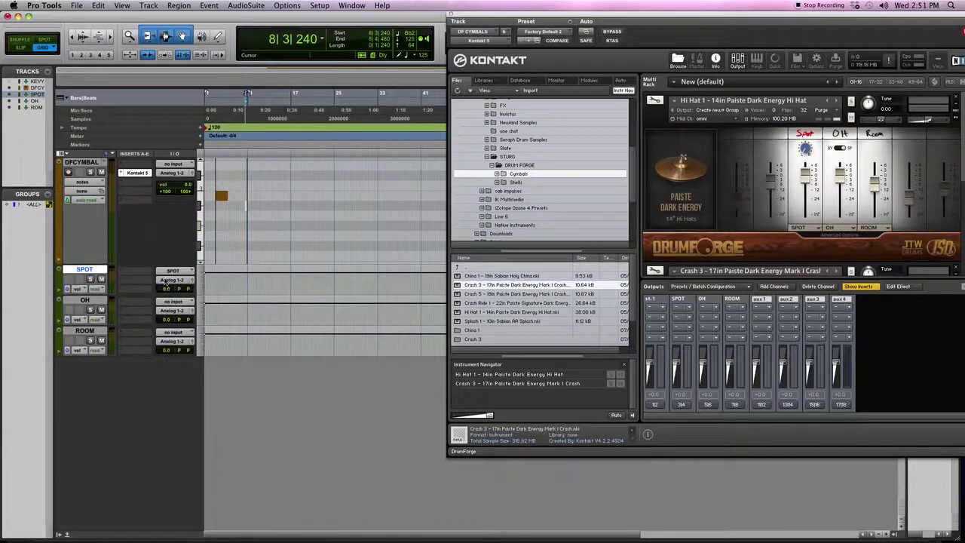
left_click(173, 303)
mouse_move(289, 334)
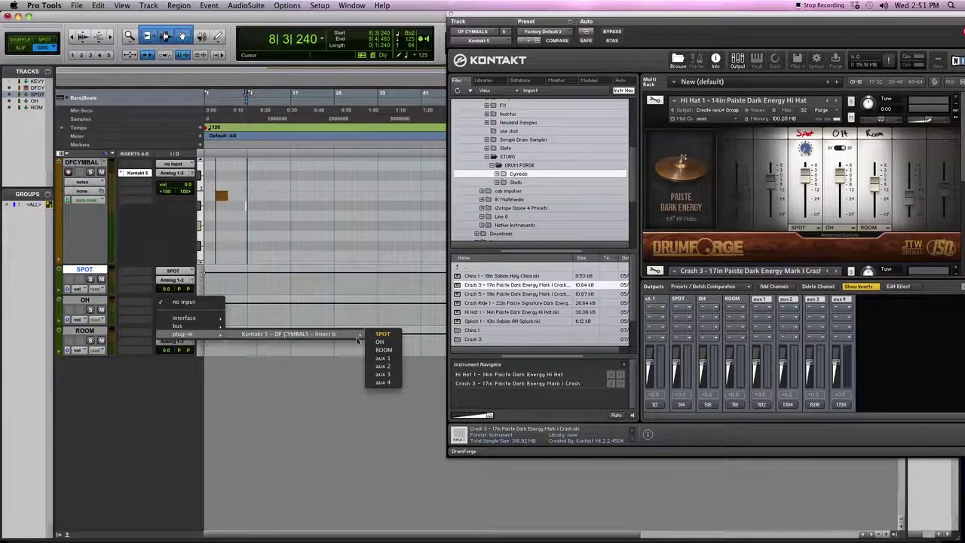
left_click(380, 342)
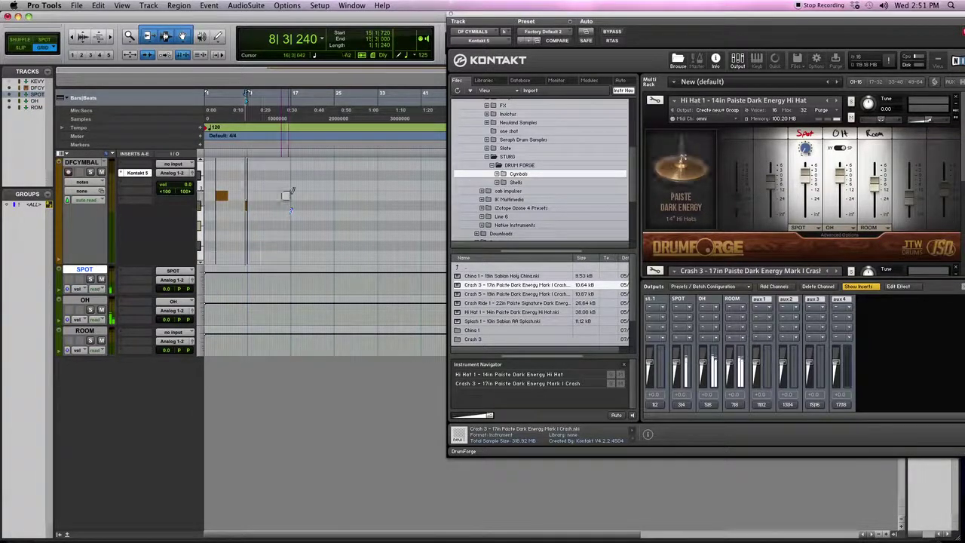
key("space")
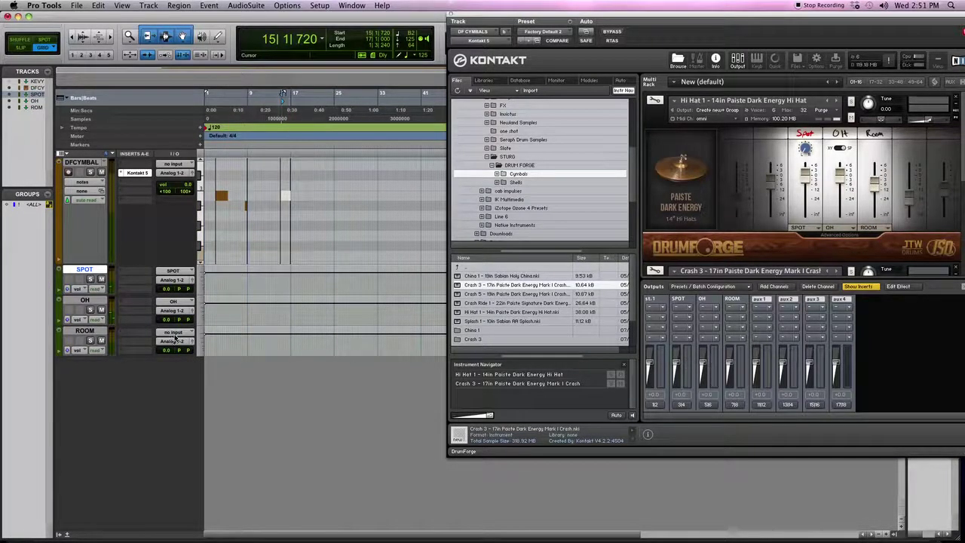
left_click(173, 333)
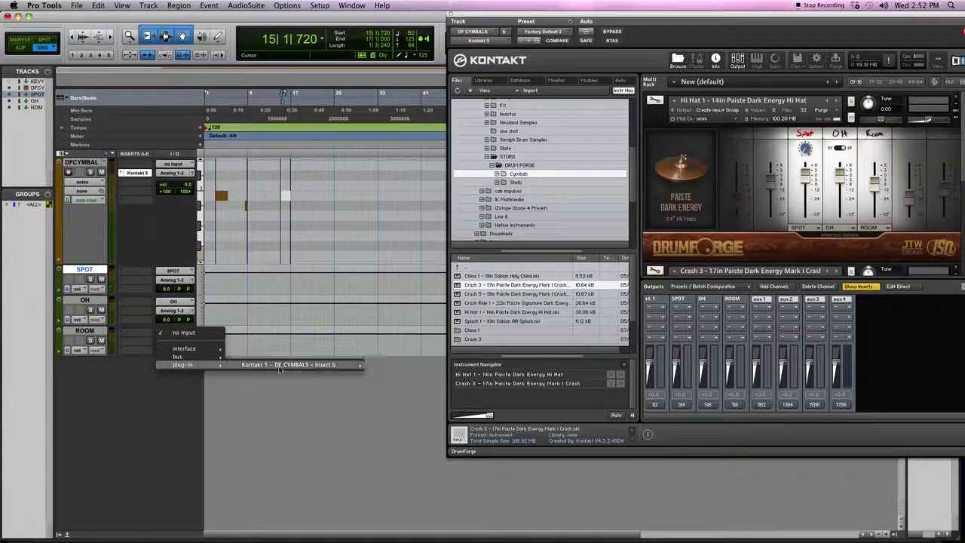
left_click(389, 387)
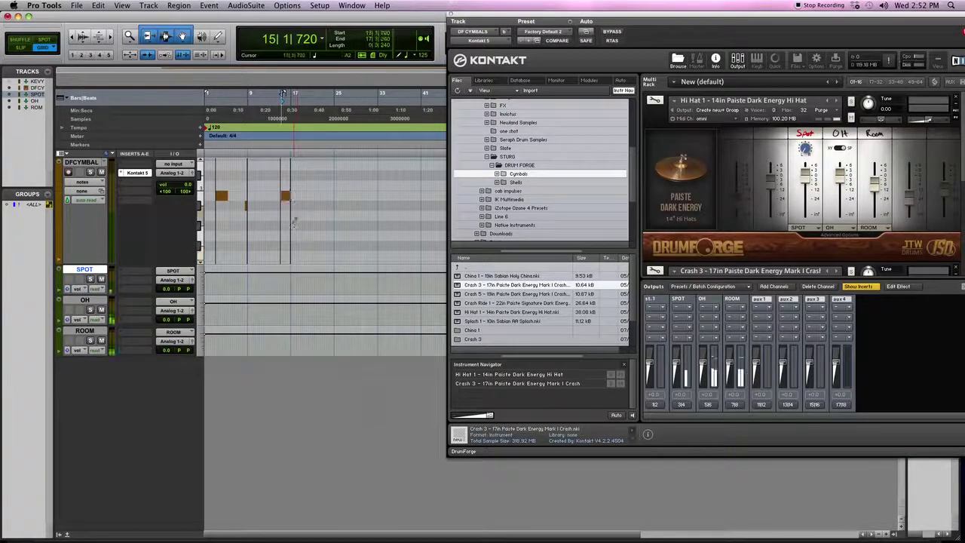
Move the play position past the cymbal notes and drag Kontakt back toward centre
left_click(302, 204)
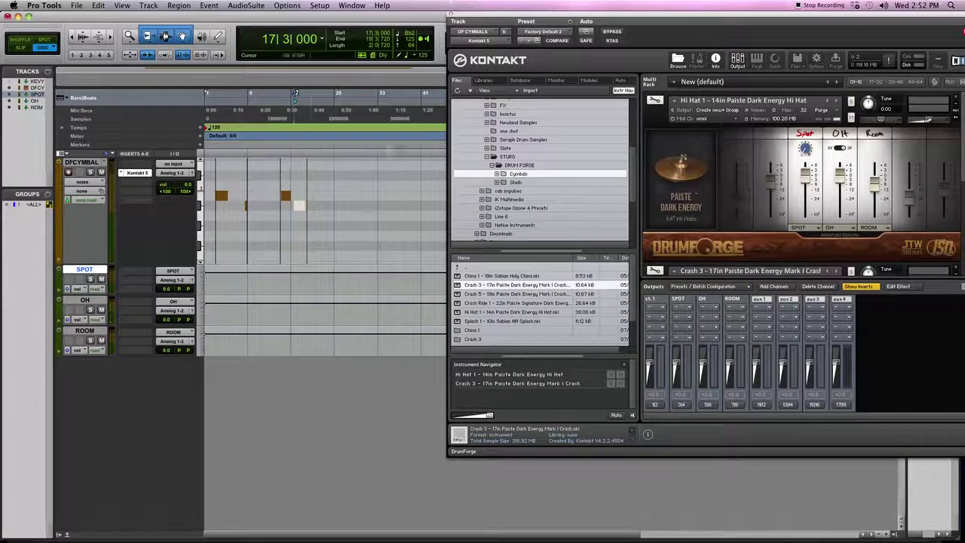
scroll(313, 212, "up", 5)
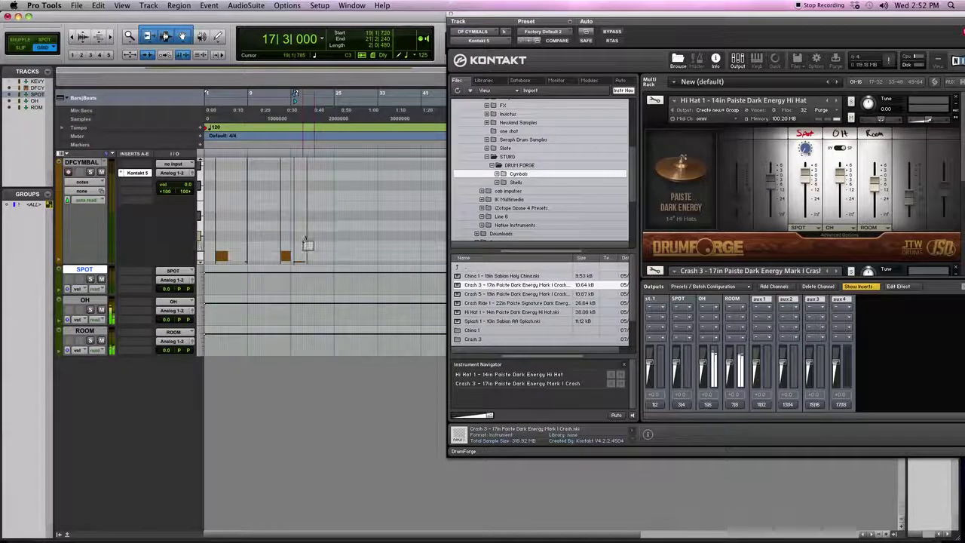
left_click(308, 234)
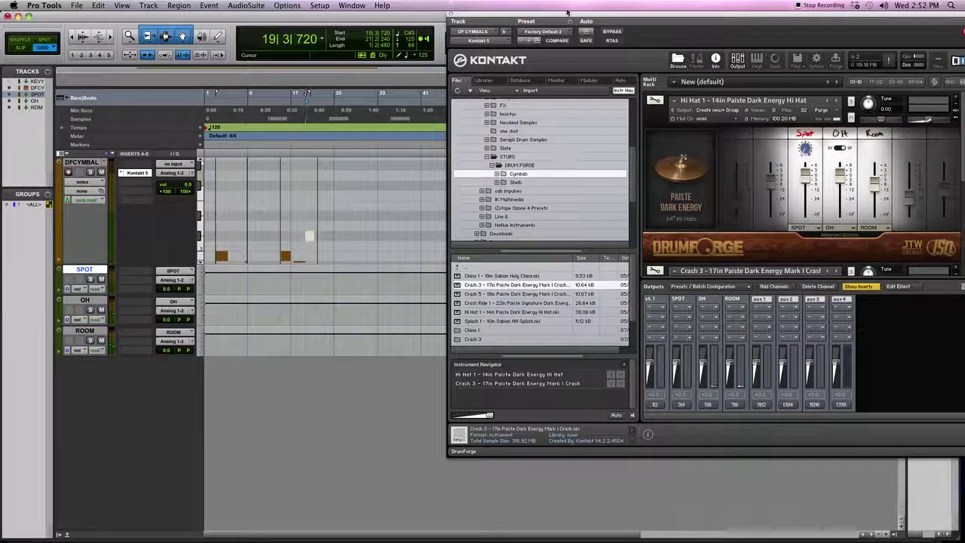
left_click_drag(565, 11, 400, 11)
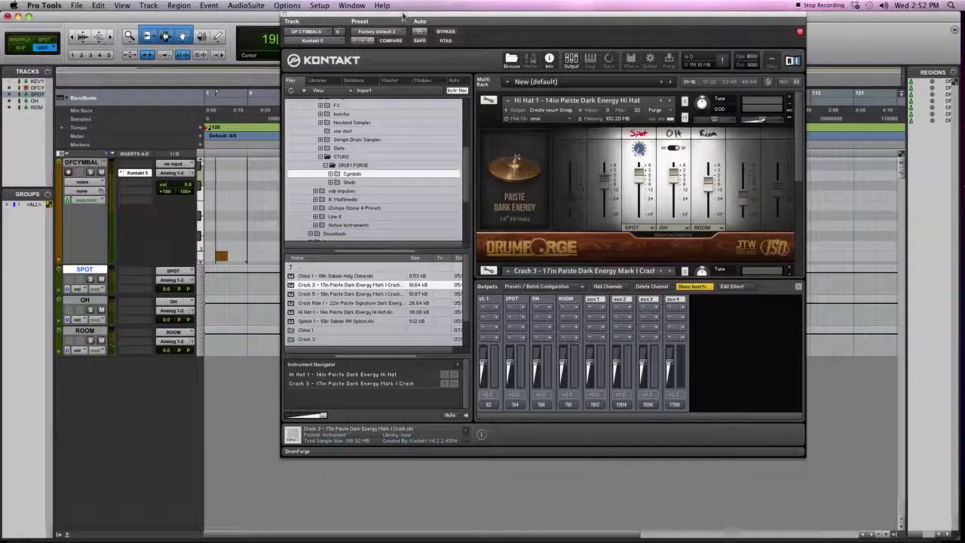